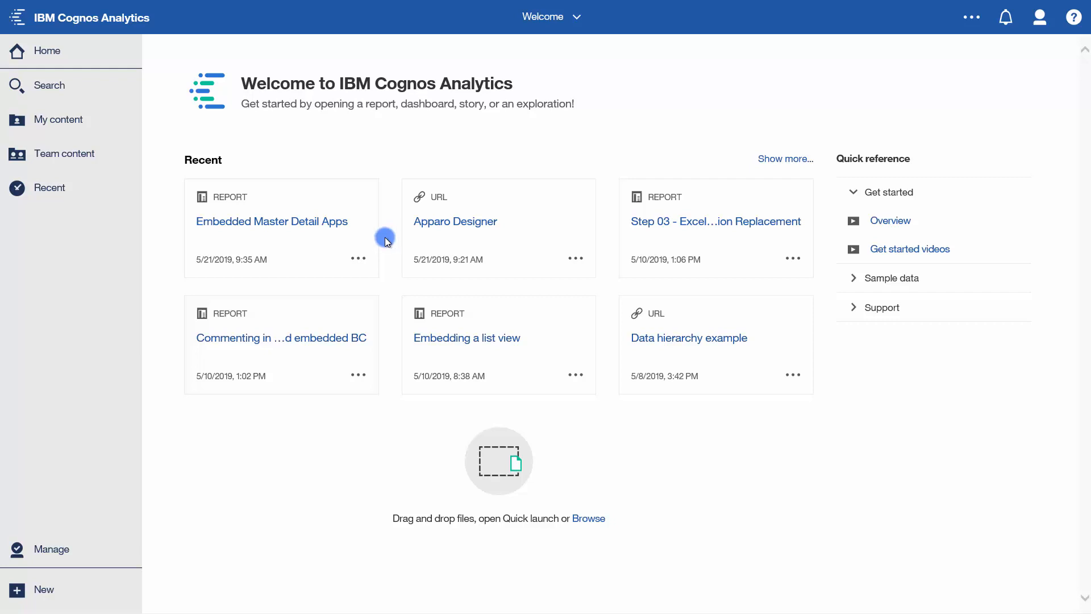
# Edit the Embedded Master Detail Apps report and set the iframe height in its HTML item's expression to 450
pyautogui.click(262, 225)
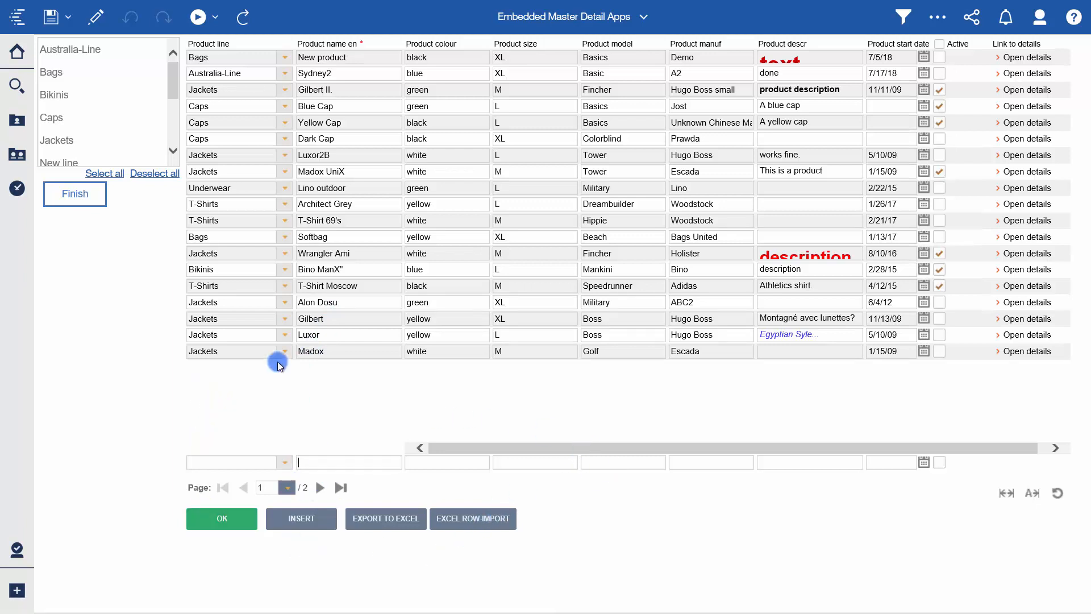
pyautogui.click(96, 30)
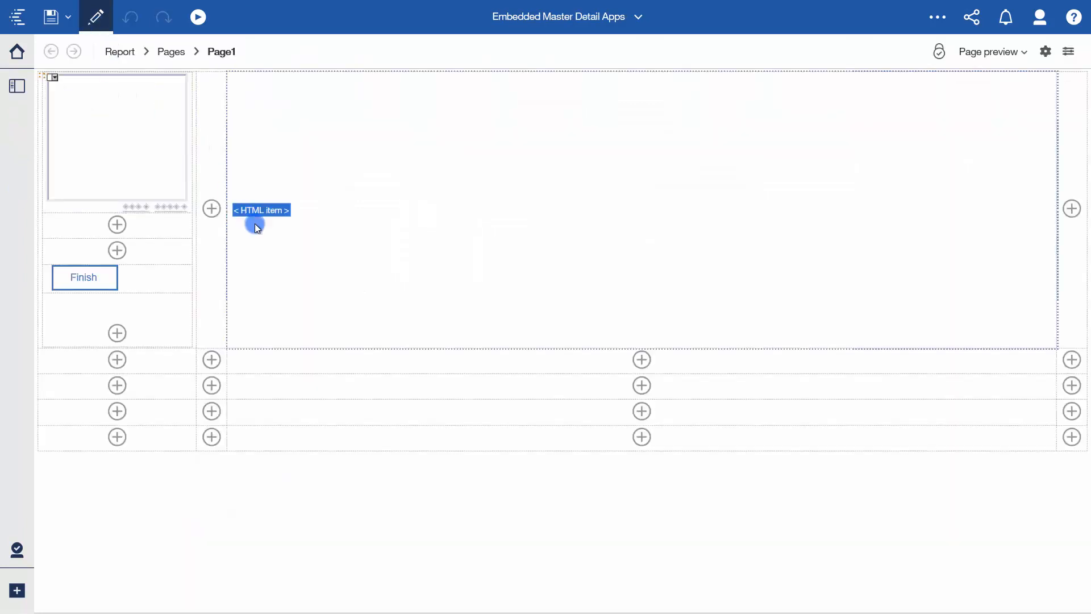
pyautogui.click(266, 210)
pyautogui.doubleClick(265, 209)
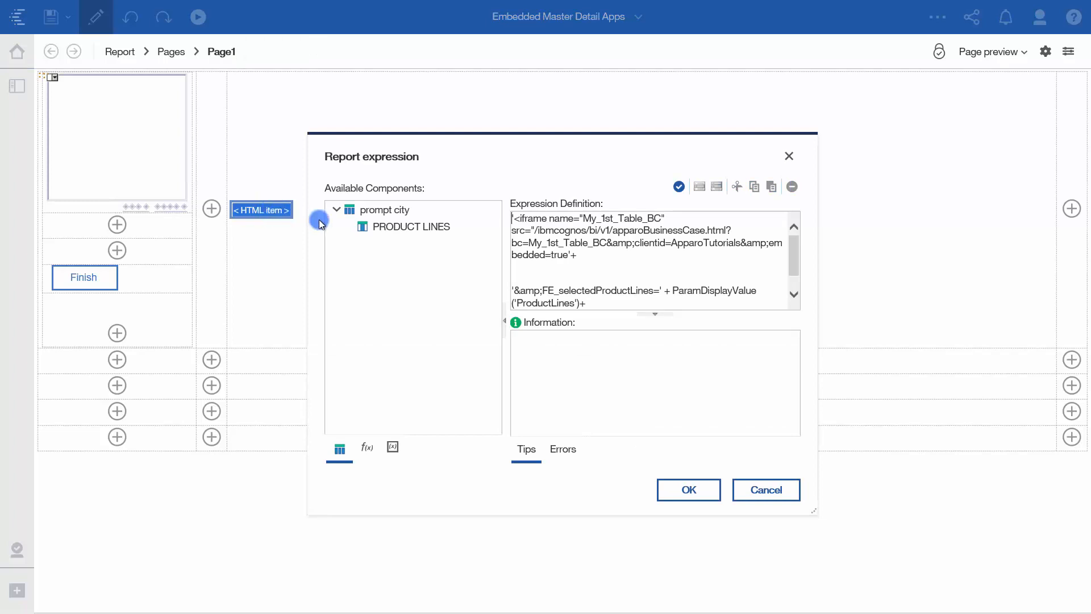
pyautogui.scroll(-2, 568, 267)
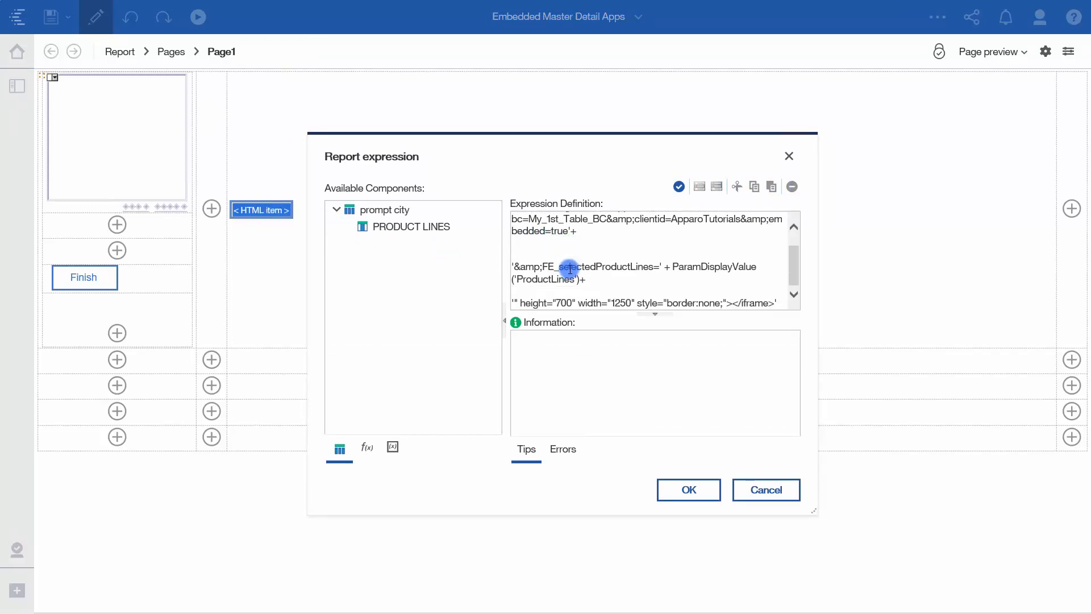
pyautogui.doubleClick(558, 303)
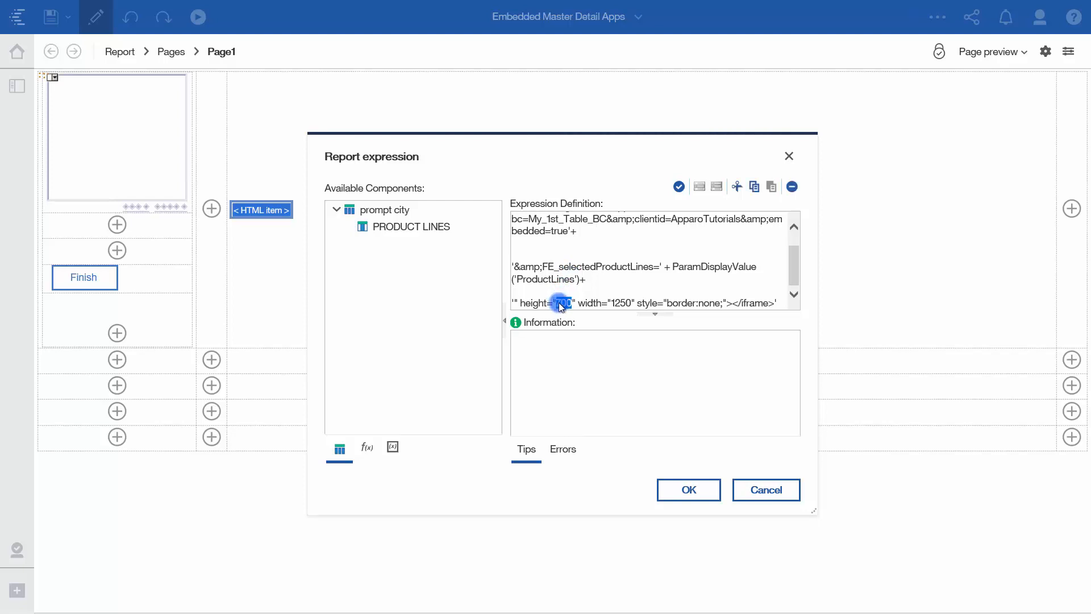
pyautogui.write('450')
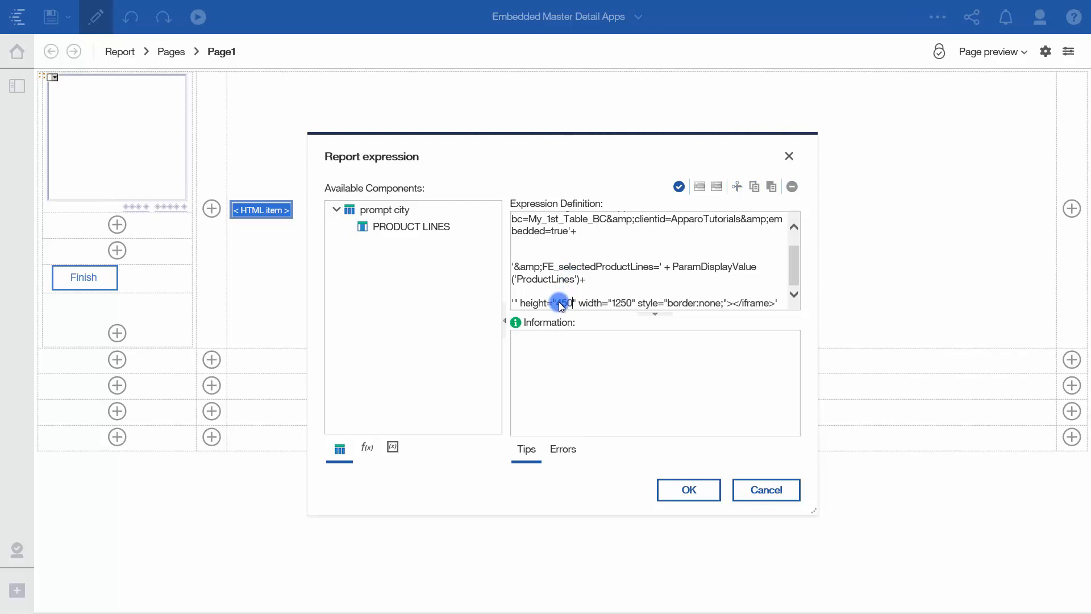
pyautogui.click(692, 491)
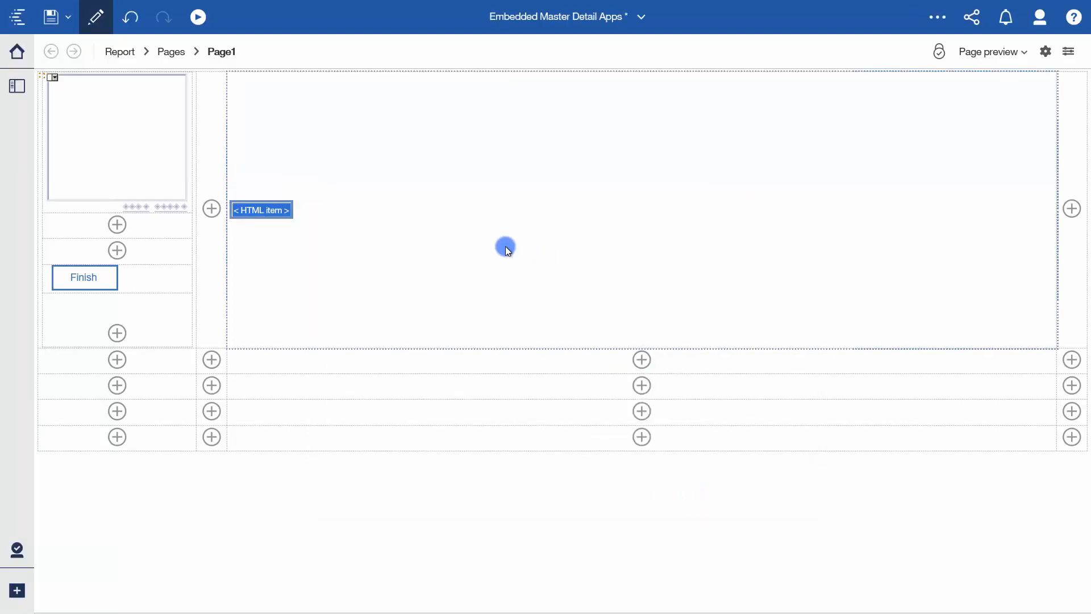
# Insert a new HTML item in the second table row below the existing HTML item and open its HTML content for editing
pyautogui.click(13, 91)
pyautogui.click(118, 116)
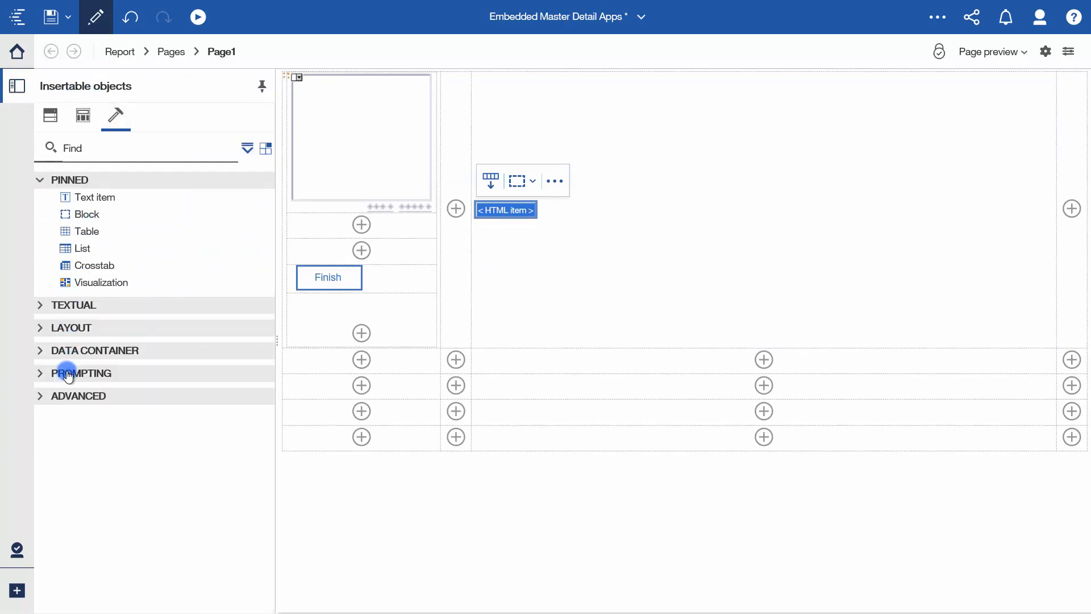
pyautogui.click(67, 395)
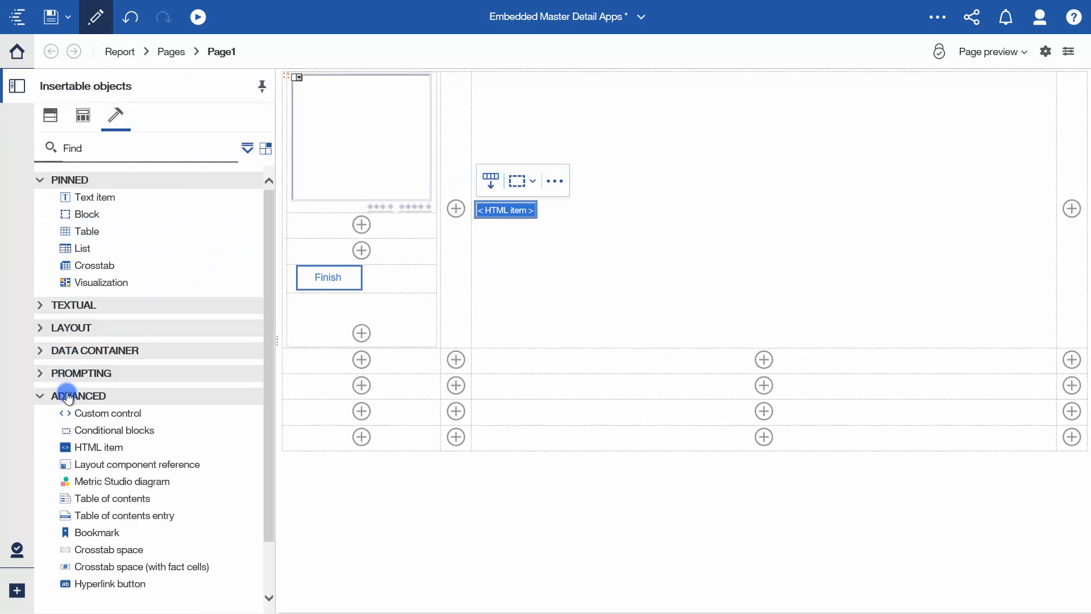
pyautogui.click(87, 448)
pyautogui.moveTo(87, 449); pyautogui.dragTo(509, 384)
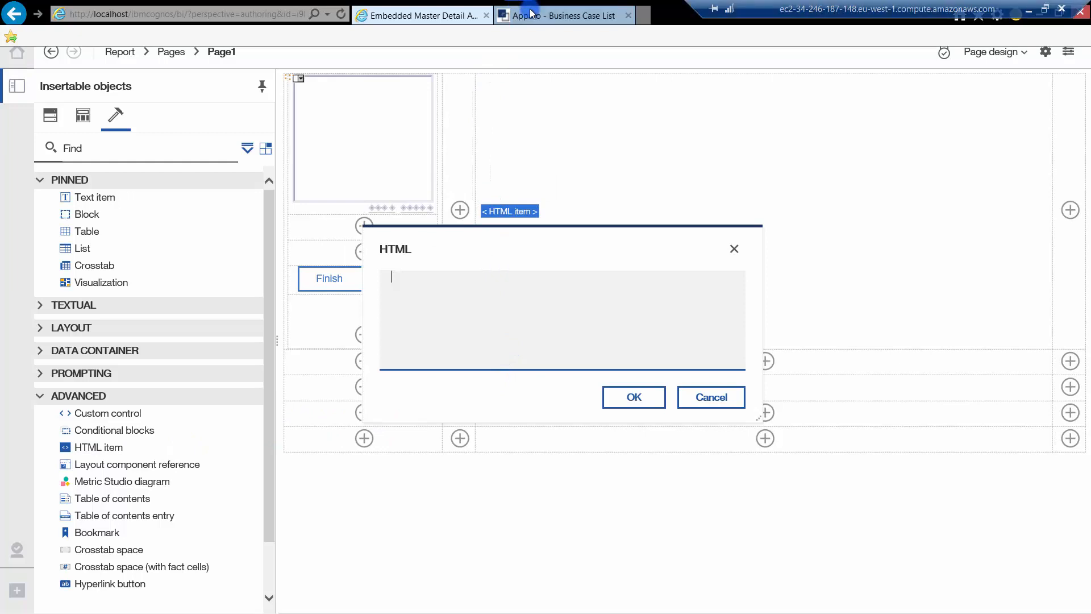
# Switch to Apparo Designer and copy My_1st_Single_BC's output-region iframe HTML for the "Label with variables" hyperlink in its Cognos report link settings
pyautogui.click(525, 12)
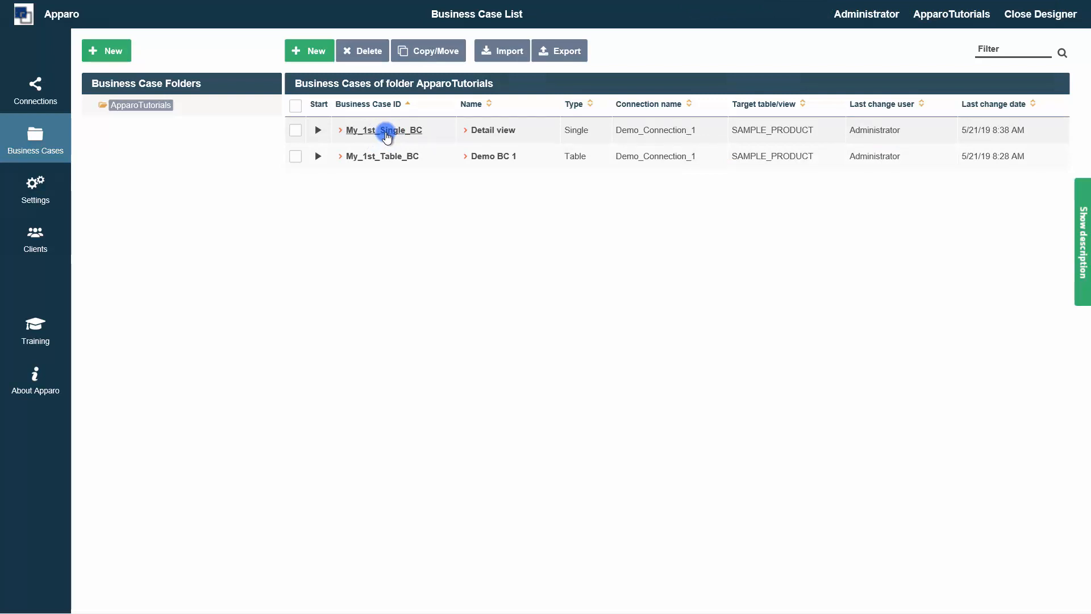
pyautogui.click(384, 130)
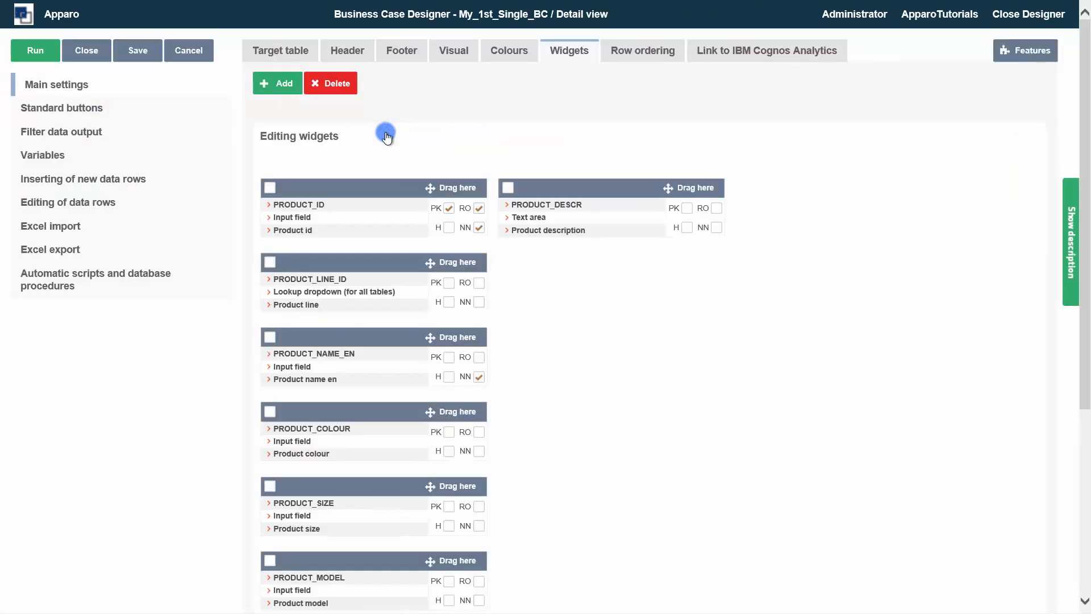
pyautogui.click(728, 56)
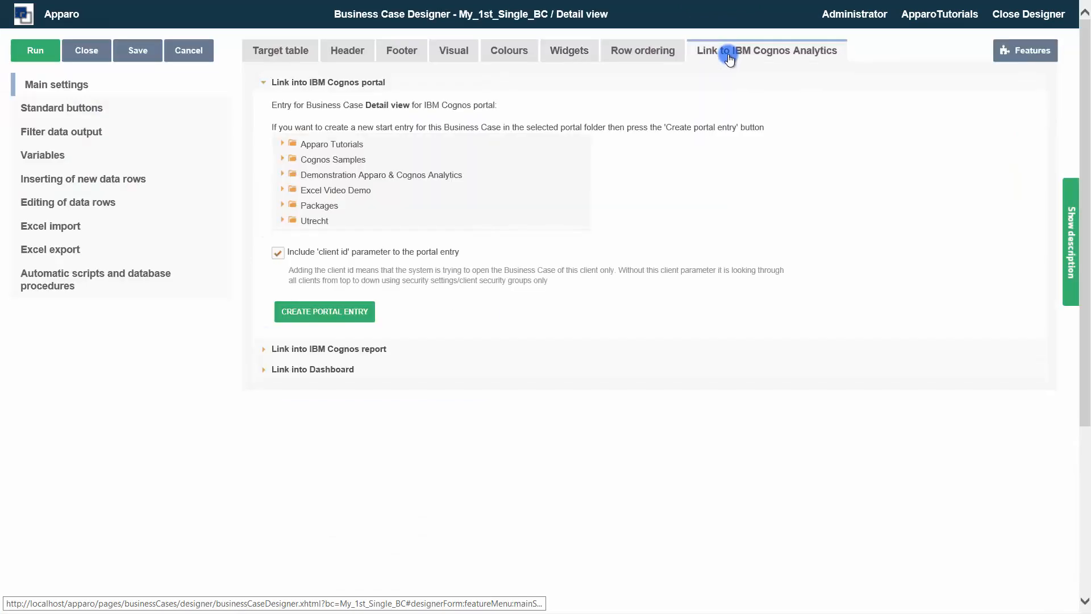
pyautogui.click(333, 349)
pyautogui.scroll(-8, 333, 352)
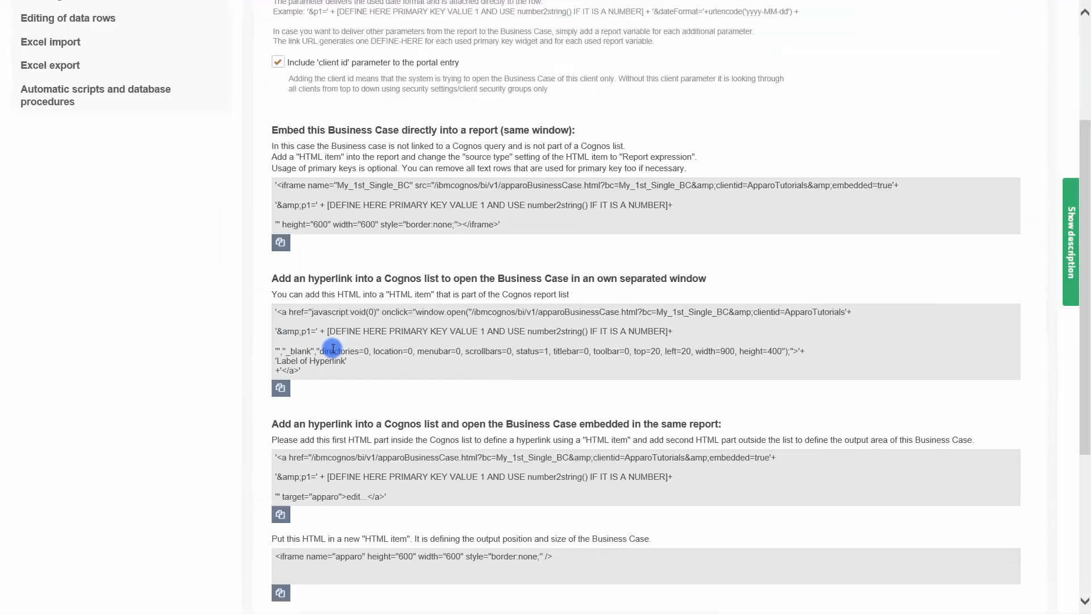
pyautogui.scroll(-2, 333, 350)
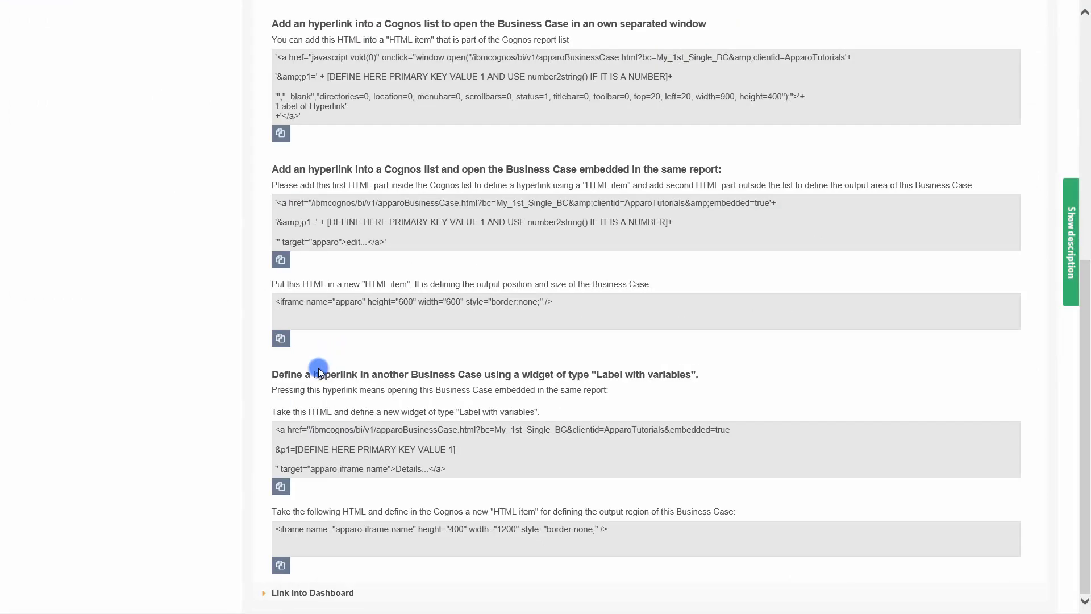
pyautogui.moveTo(273, 375); pyautogui.dragTo(698, 376)
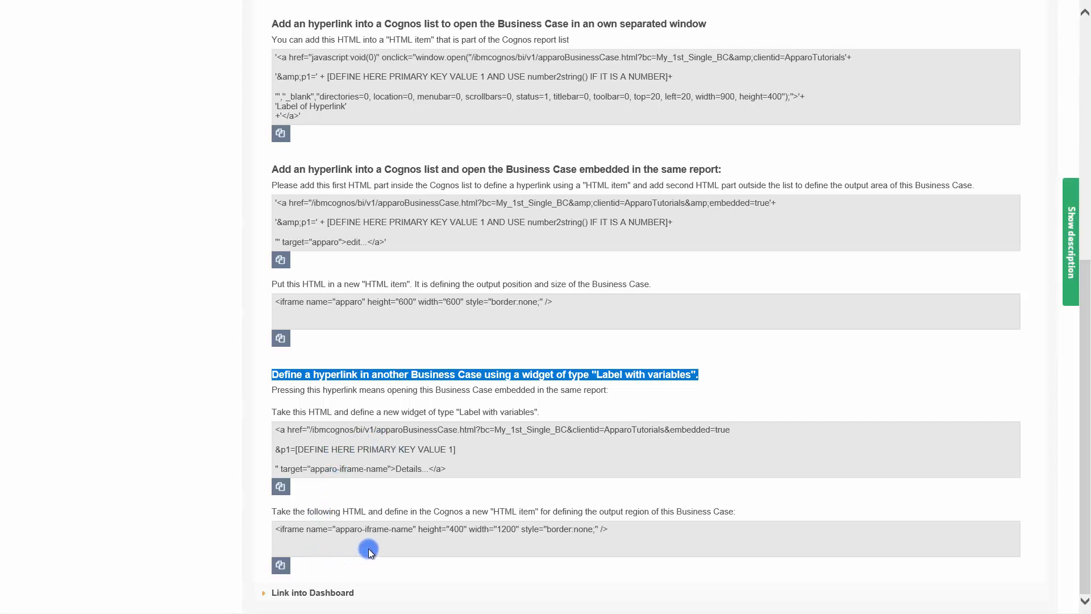
pyautogui.click(282, 567)
# Return to the Cognos report, paste the copied iframe code into the new HTML item, and enlarge the HTML dialog
pyautogui.click(396, 14)
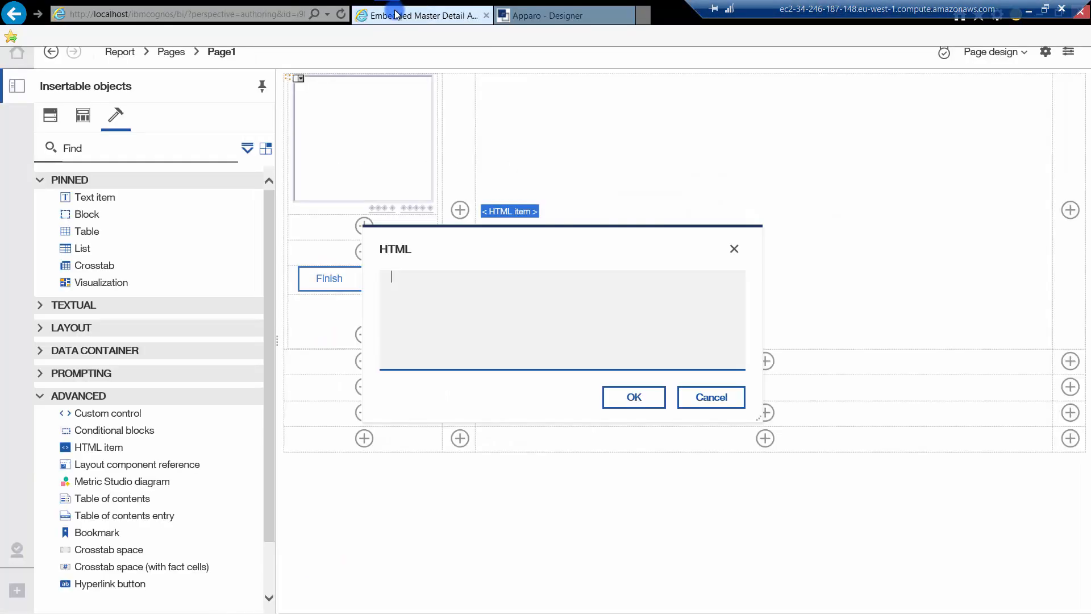
pyautogui.click(398, 290)
pyautogui.hotkey('ctrl', 'v')
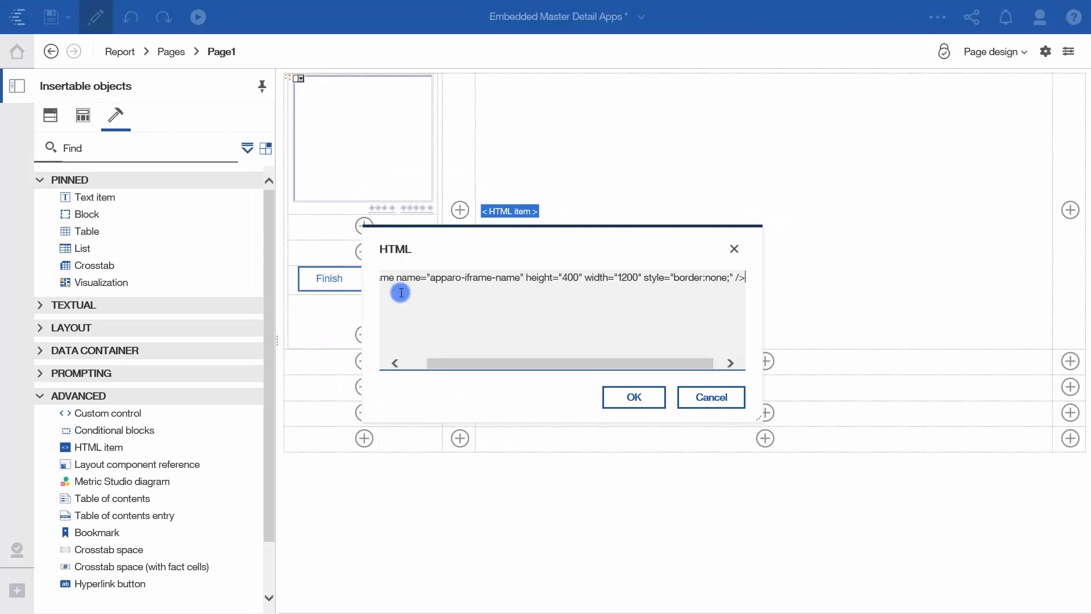
pyautogui.moveTo(758, 418); pyautogui.dragTo(840, 466)
# Replace the iframe name in the pasted code with Detail-window
pyautogui.moveTo(549, 278); pyautogui.dragTo(464, 280)
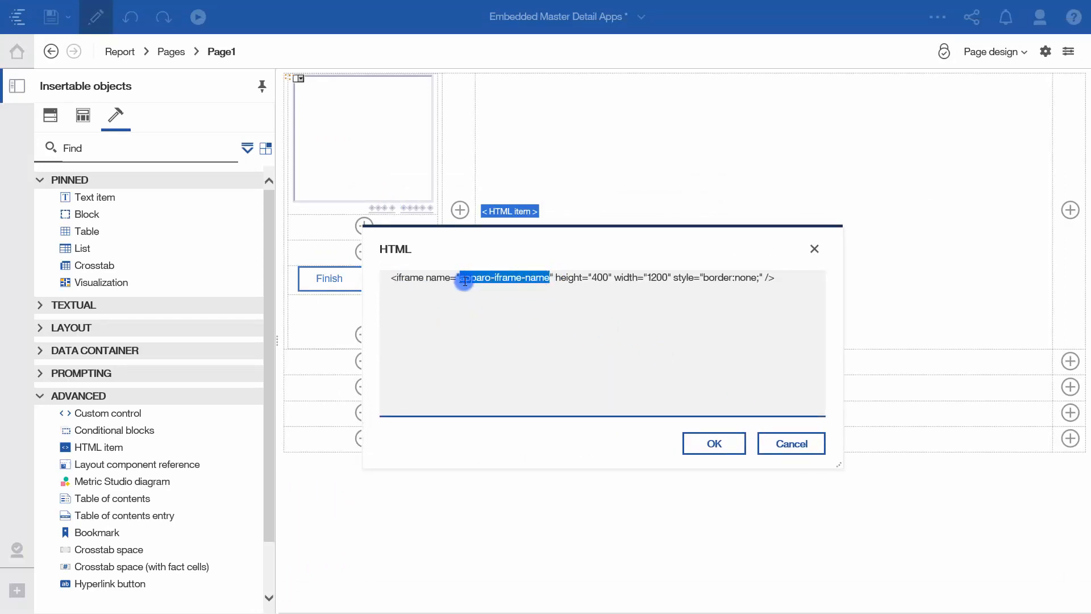
pyautogui.write('Detail-win')
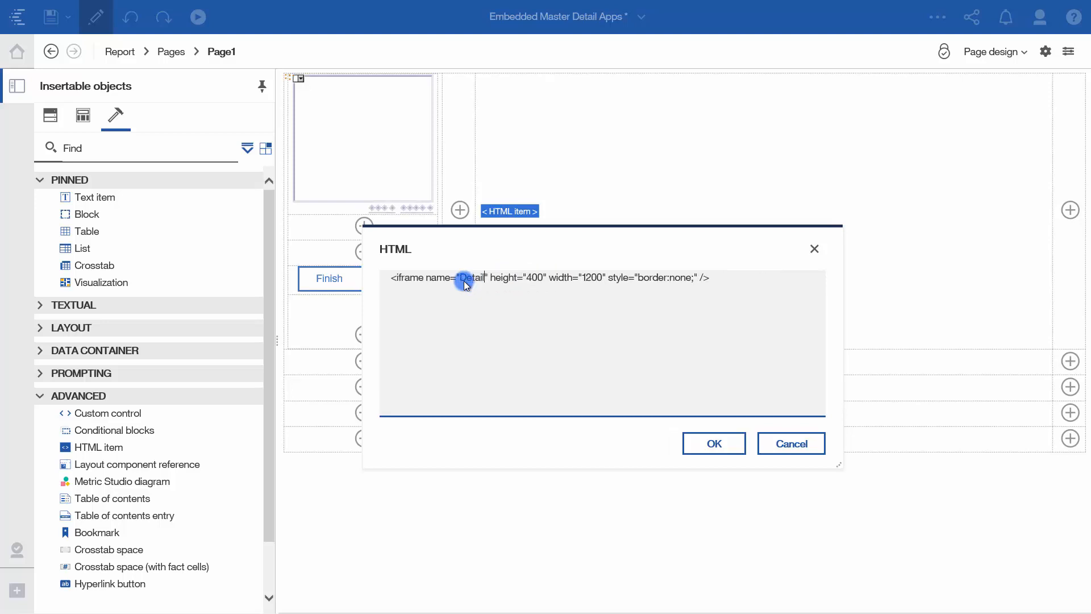
pyautogui.write('dow')
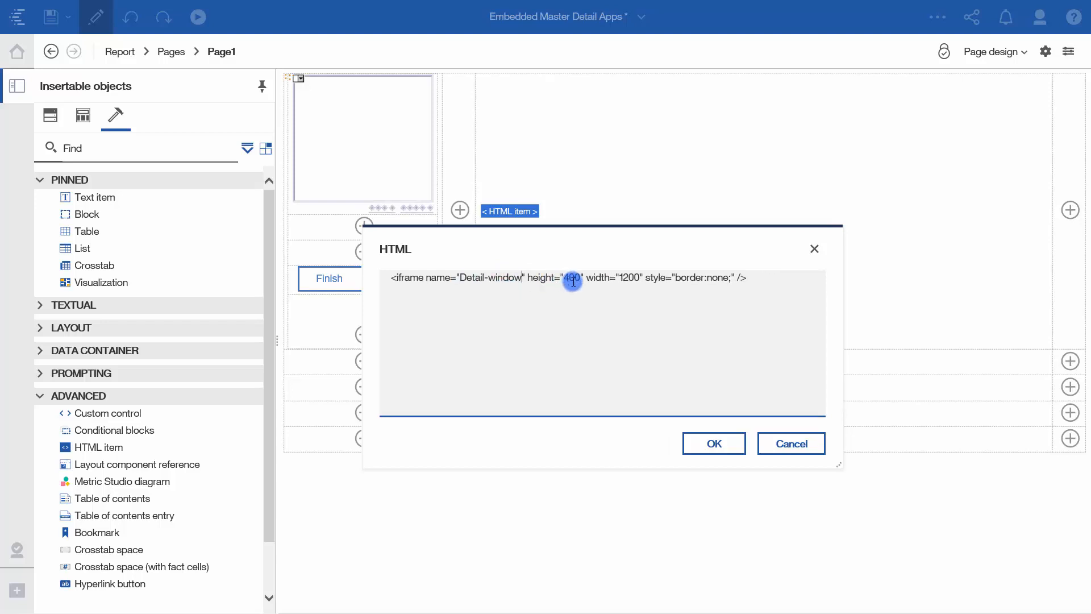
# Set the Detail-window iframe's height to 320 and width to 800, and save the report
pyautogui.moveTo(574, 281); pyautogui.dragTo(568, 284)
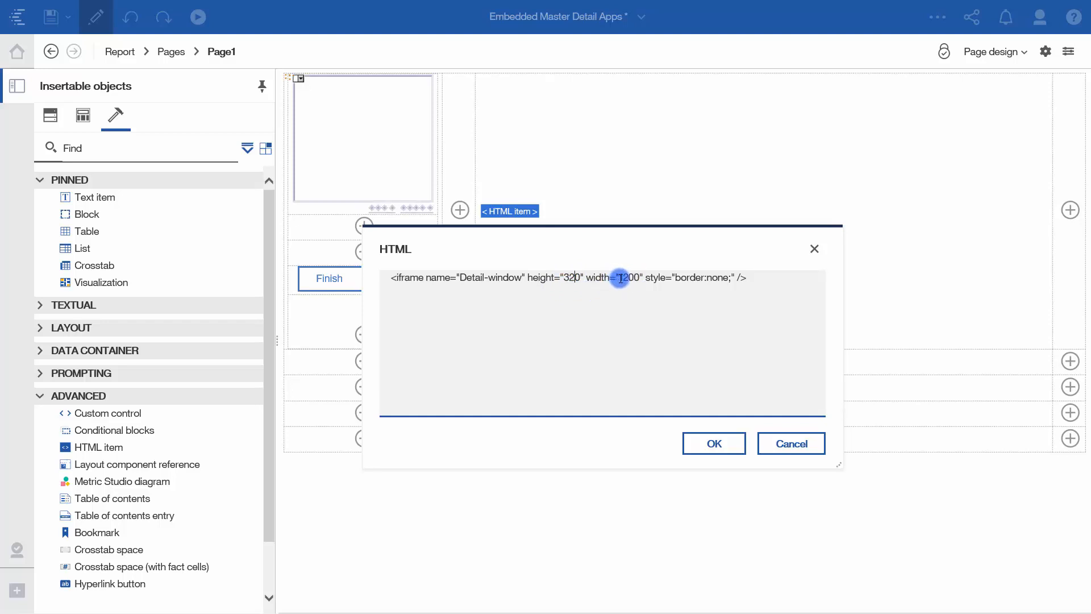
pyautogui.moveTo(620, 278); pyautogui.dragTo(626, 278)
pyautogui.write('8')
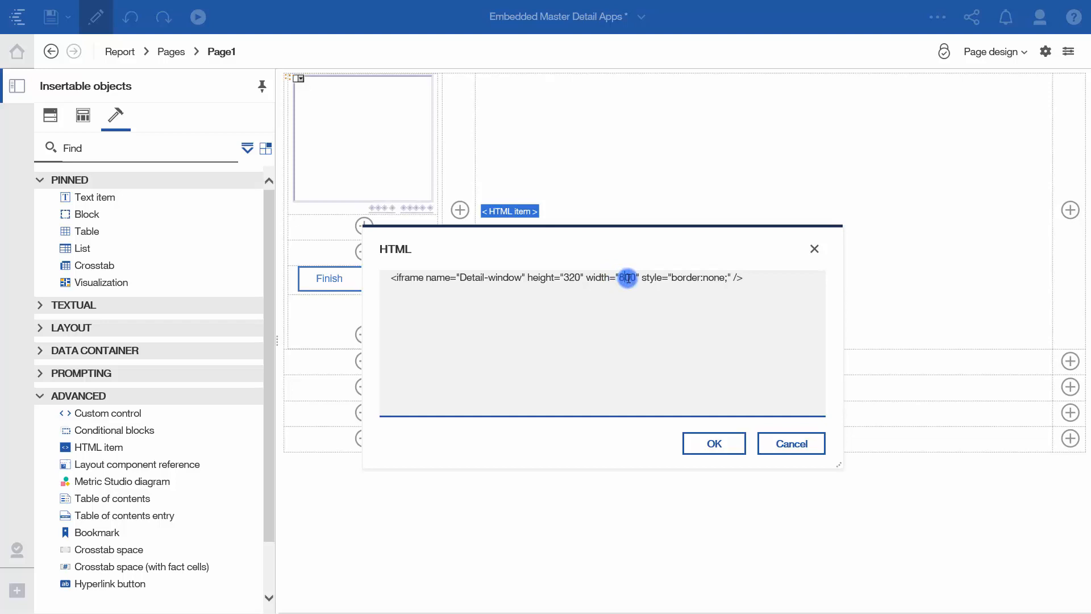
pyautogui.click(710, 448)
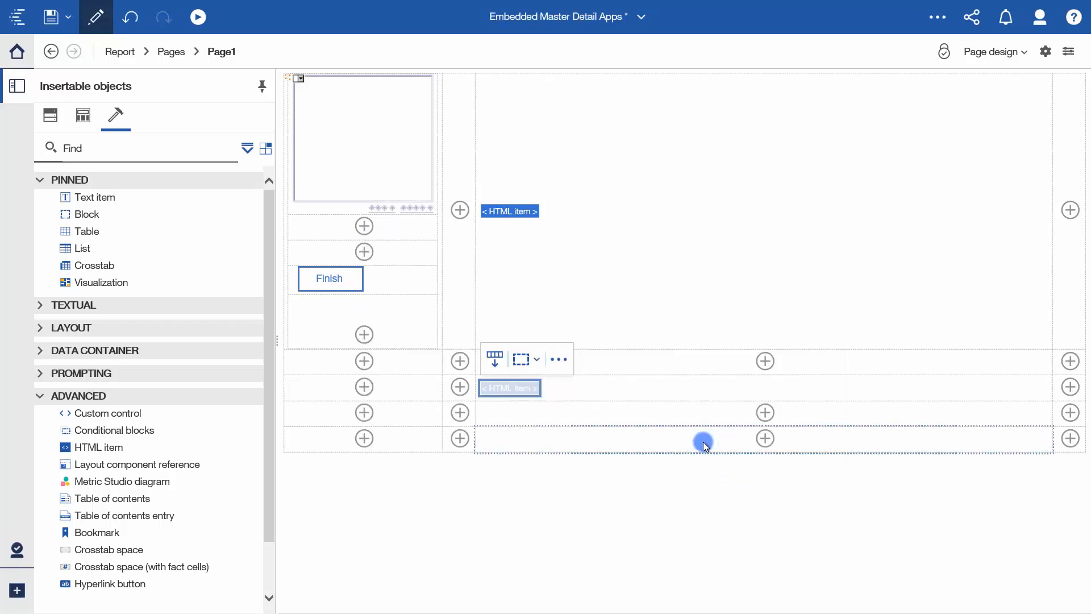
pyautogui.click(477, 291)
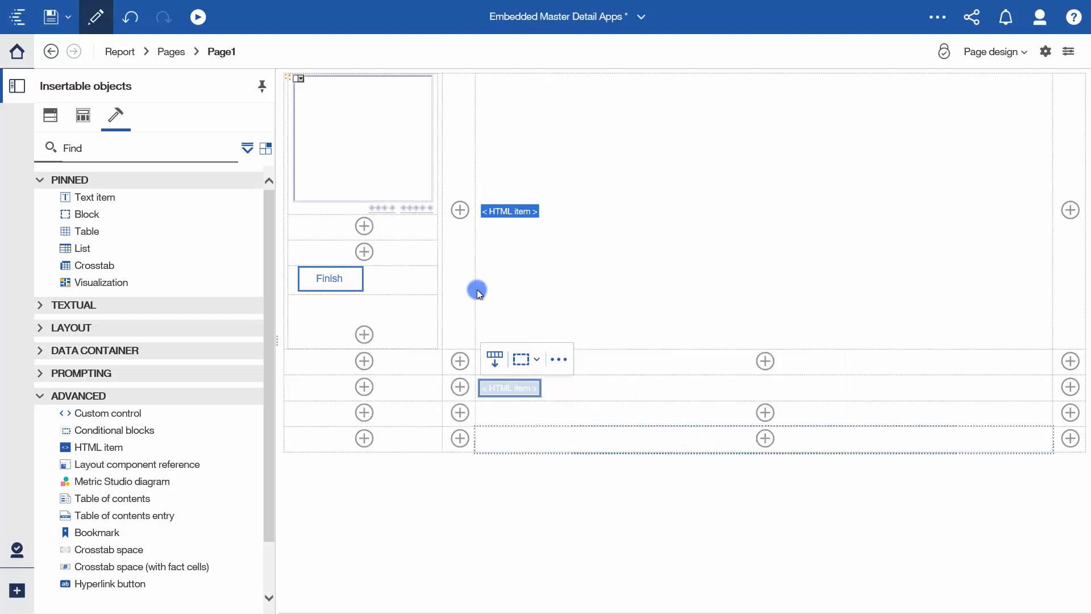
pyautogui.click(50, 33)
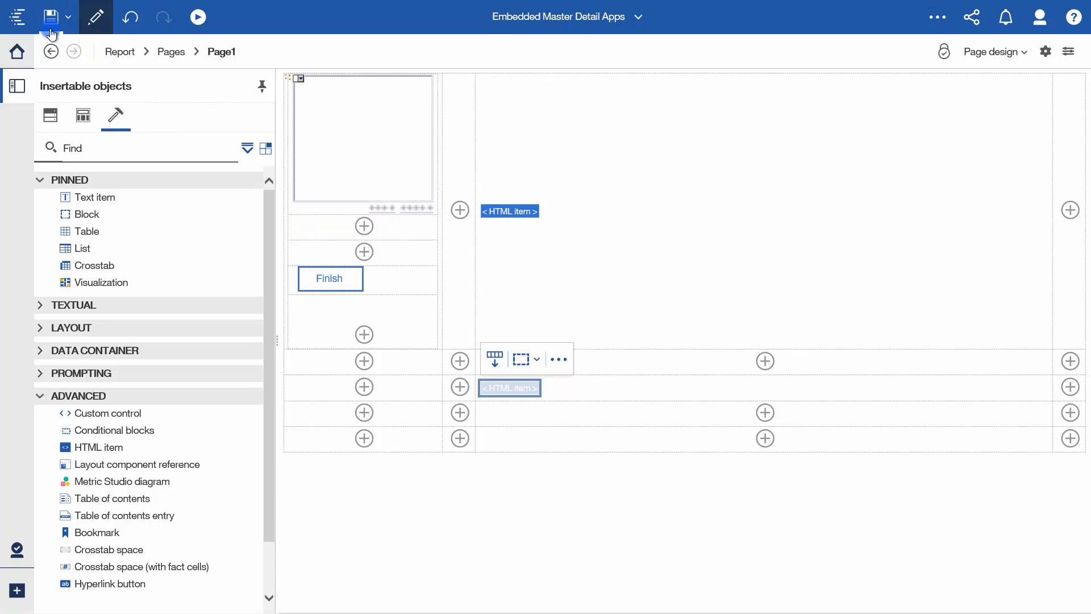
# Switch to Apparo Designer, copy the hyperlink HTML for a "Label with variables" widget, and close My_1st_Single_BC
pyautogui.moveTo(330, 4)
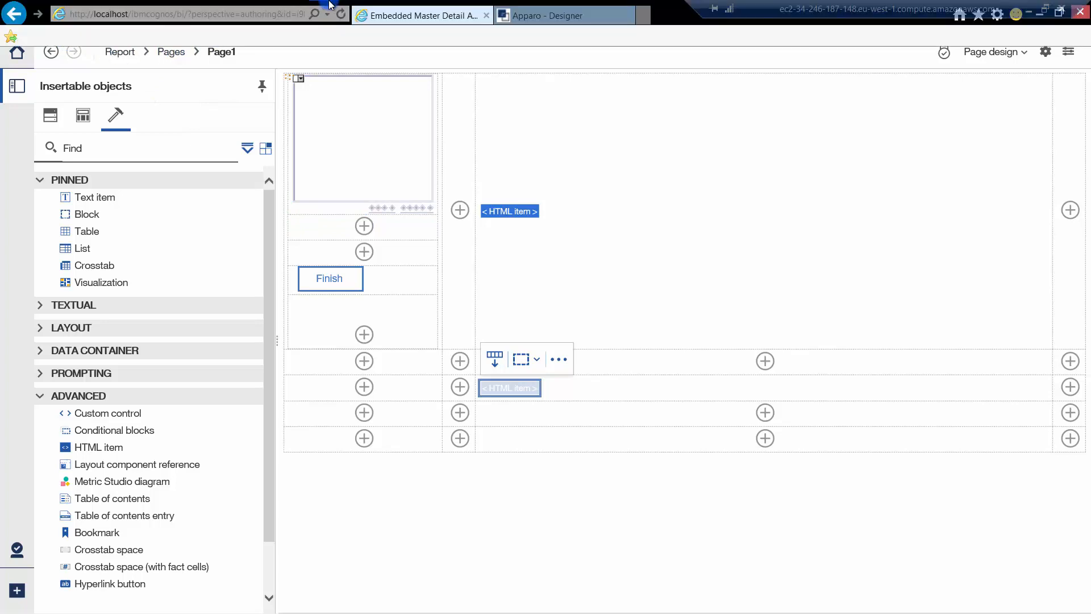
pyautogui.click(543, 15)
pyautogui.click(533, 102)
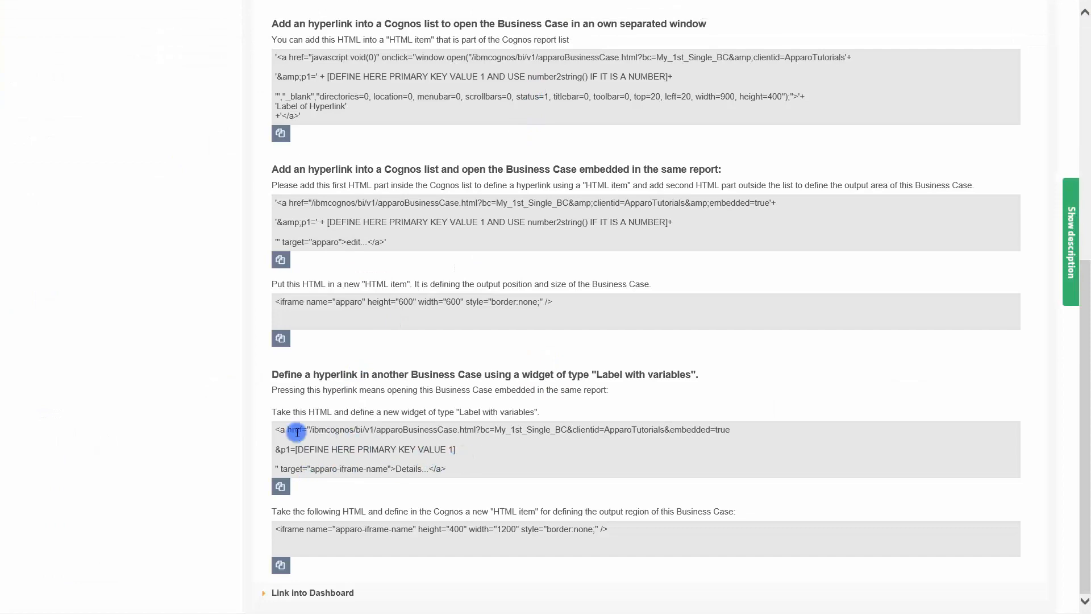
pyautogui.click(282, 488)
pyautogui.scroll(8, 337, 477)
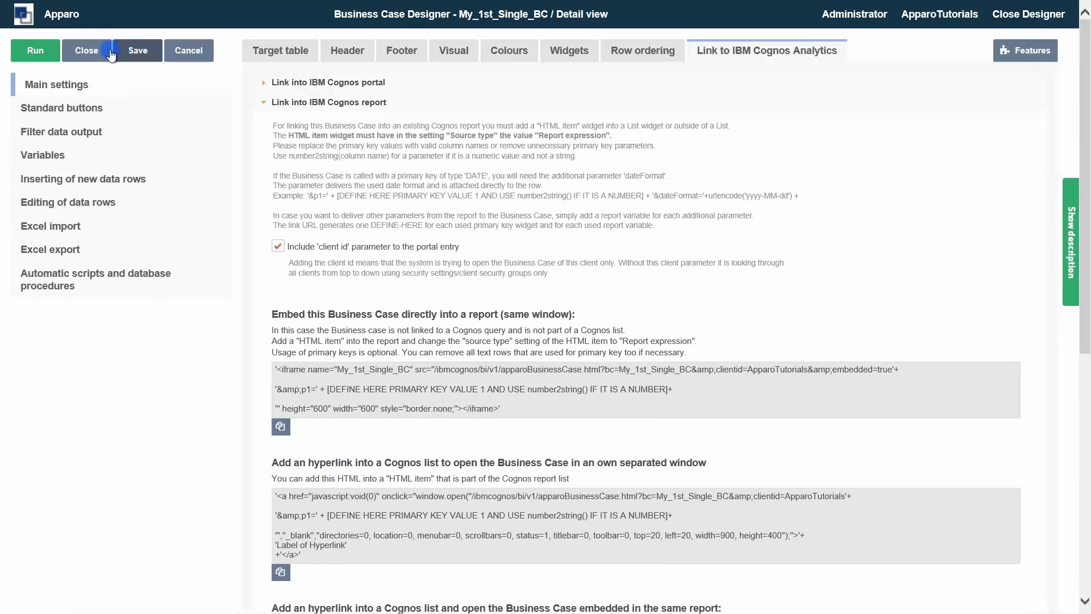
pyautogui.click(100, 57)
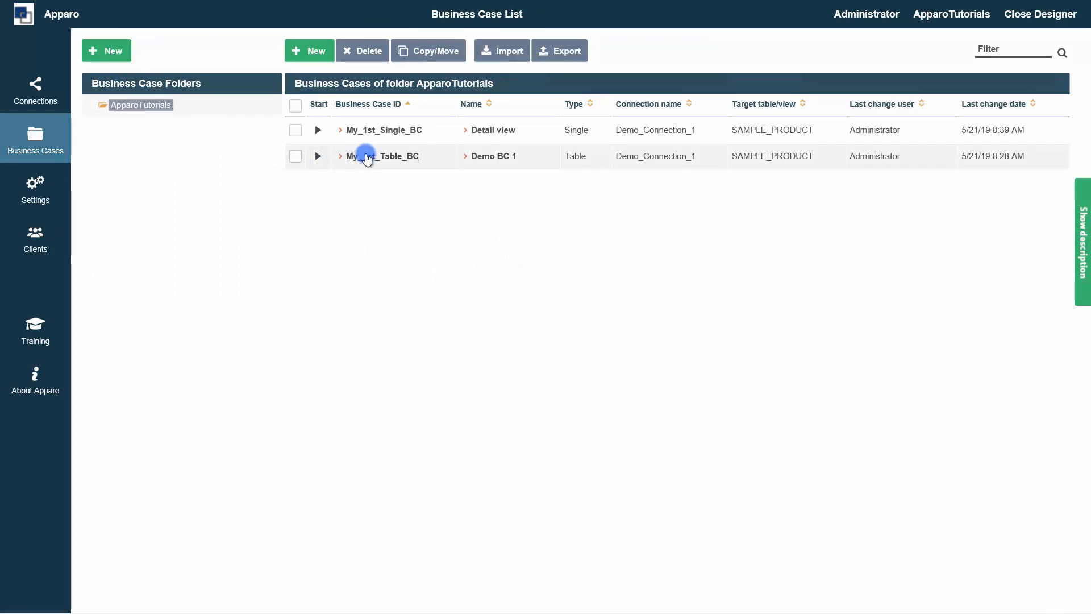
# Open the My_1st_Table_BC Business Case and mark its PRODUCT_NAME_EN widget as hidden
pyautogui.click(367, 157)
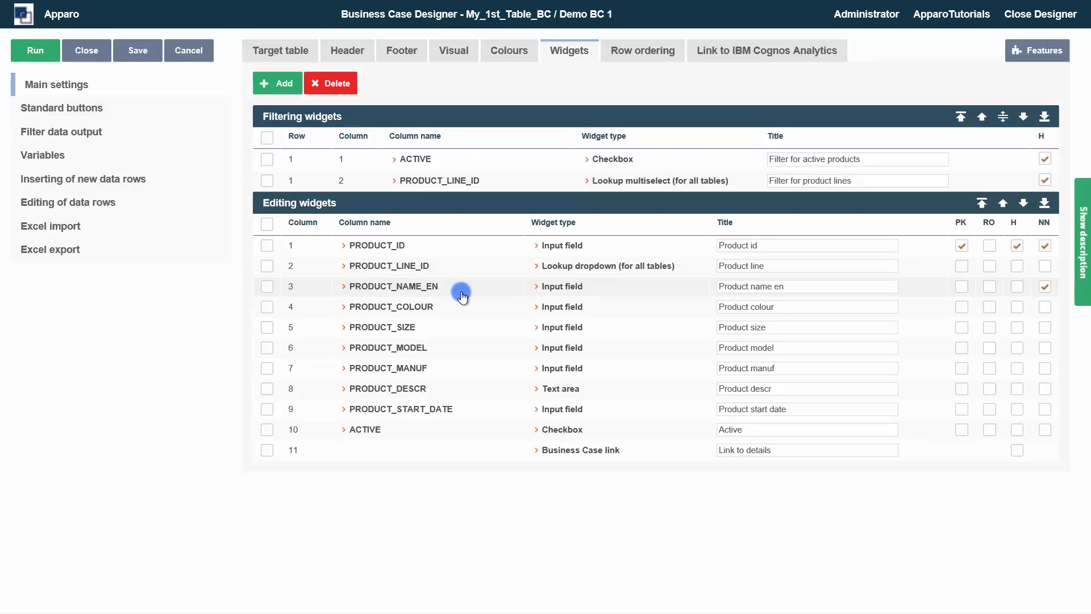
pyautogui.click(1016, 287)
# Add an edit widget of type "Label with variables" and paste the copied hyperlink HTML as its label value
pyautogui.click(261, 90)
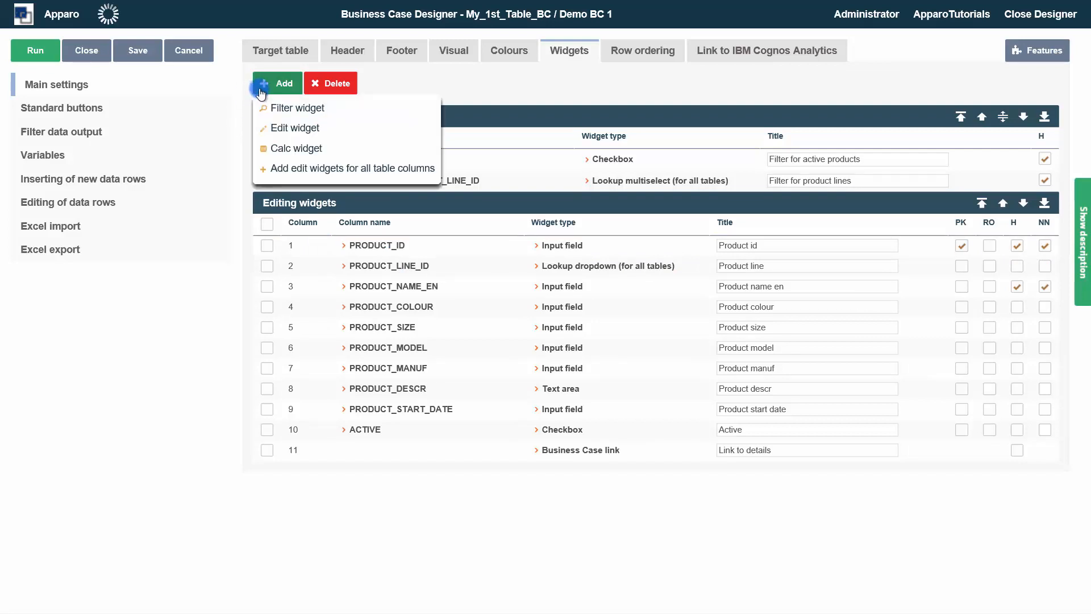
pyautogui.click(296, 135)
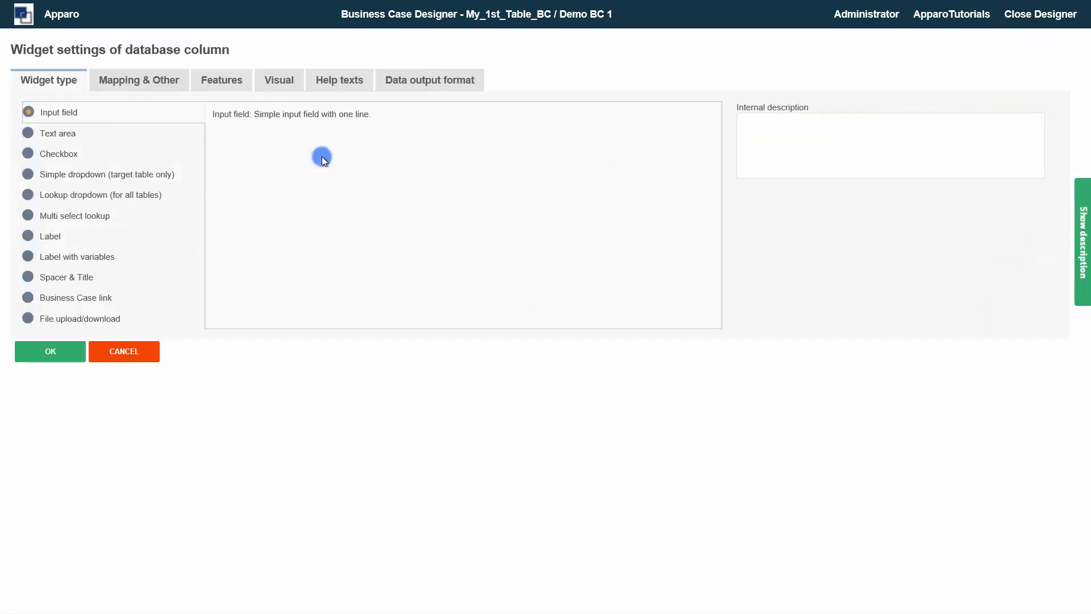
pyautogui.click(78, 260)
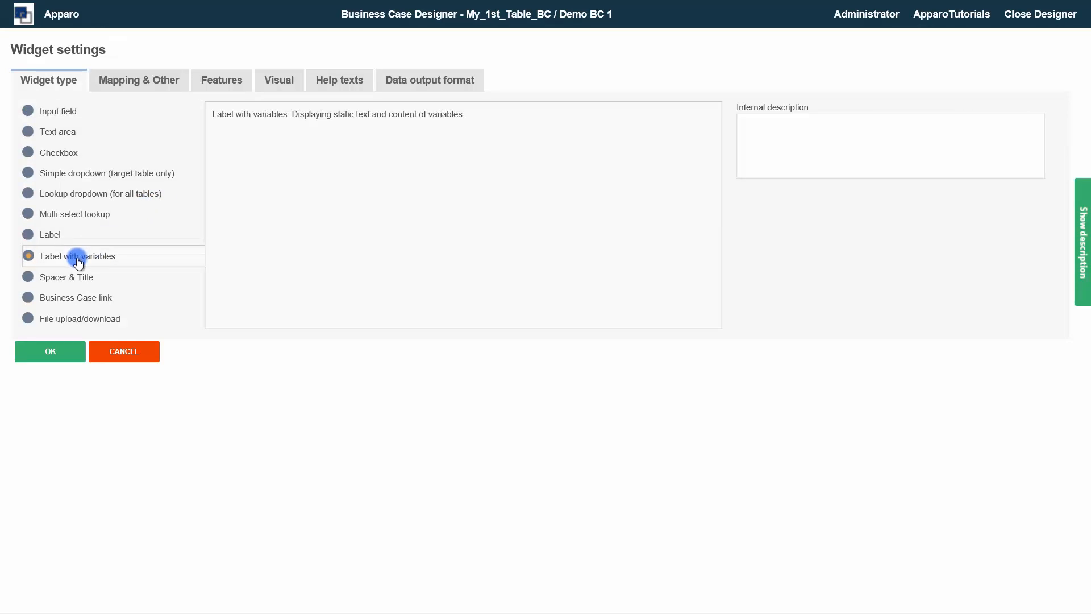
pyautogui.click(144, 82)
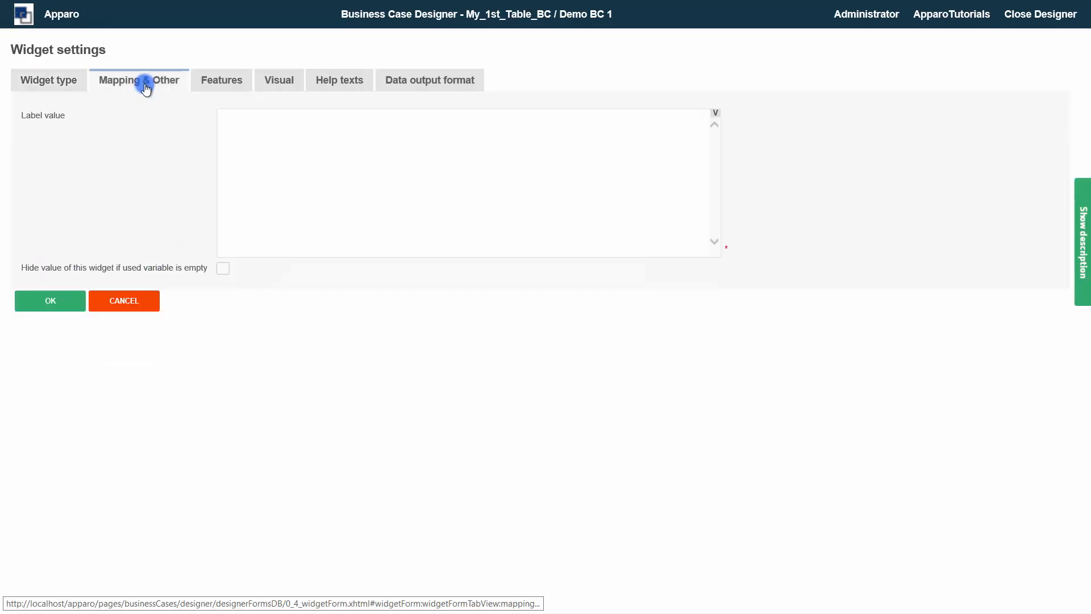
pyautogui.click(270, 151)
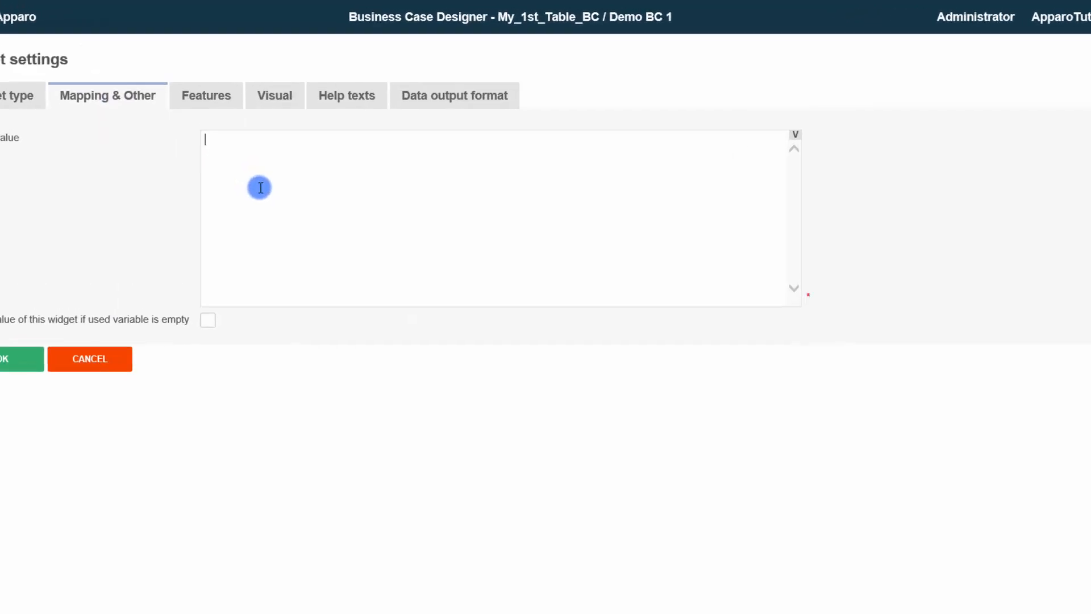
pyautogui.hotkey('ctrl', 'v')
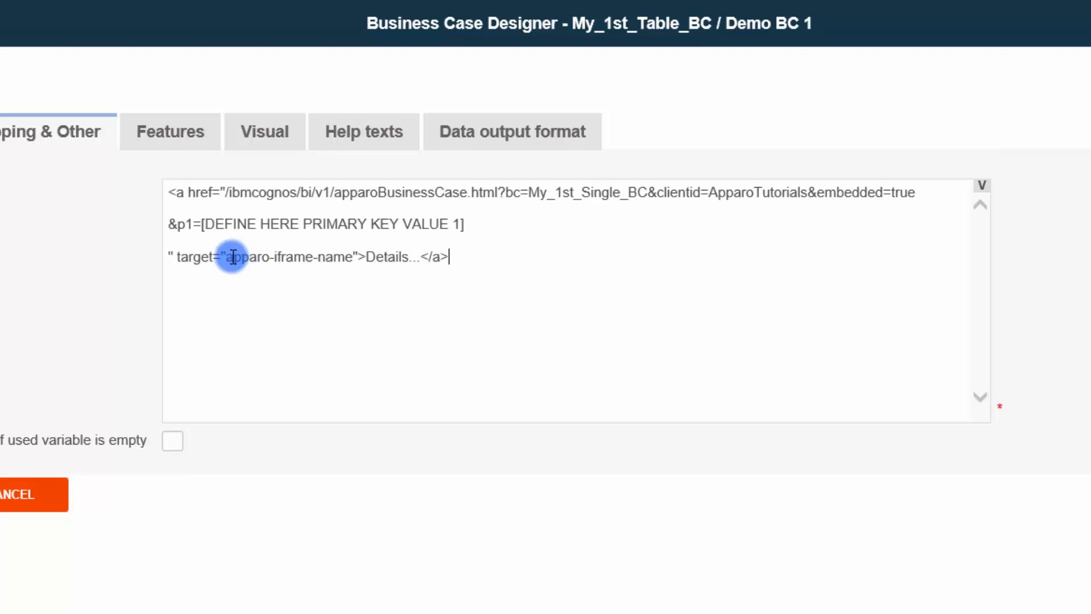
# Replace the target iframe name in the label's hyperlink code with Detail-window
pyautogui.click(225, 257)
pyautogui.moveTo(244, 257); pyautogui.dragTo(360, 266)
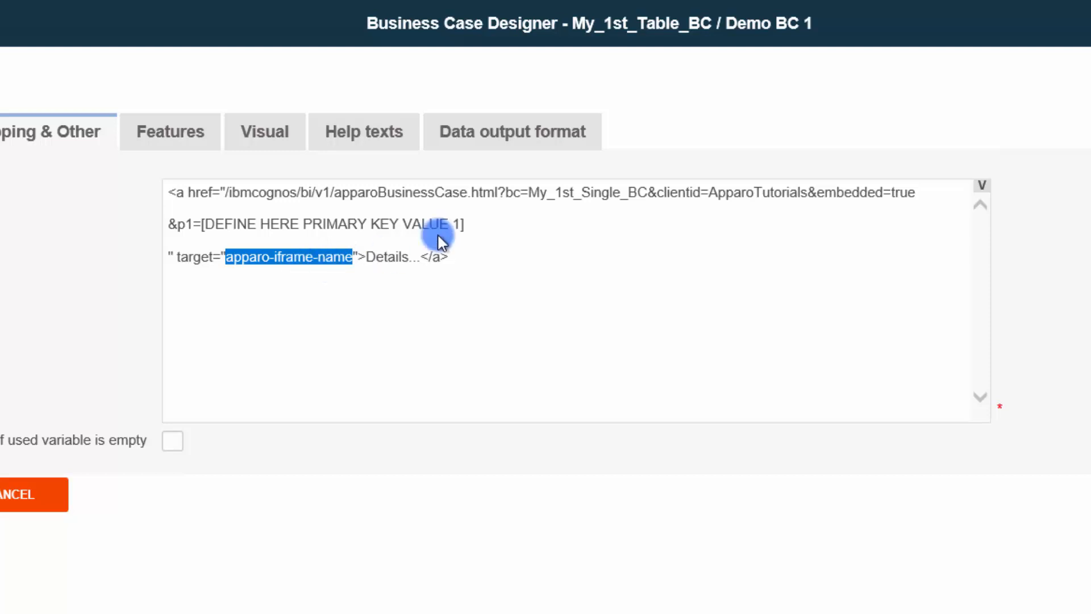
pyautogui.write('Det')
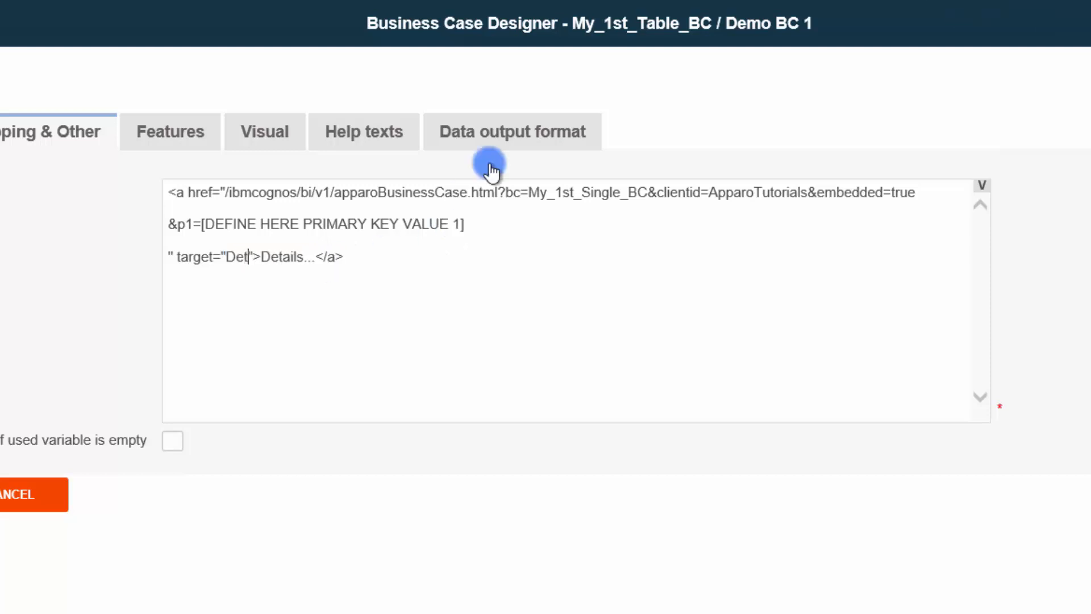
pyautogui.write('ail-windo')
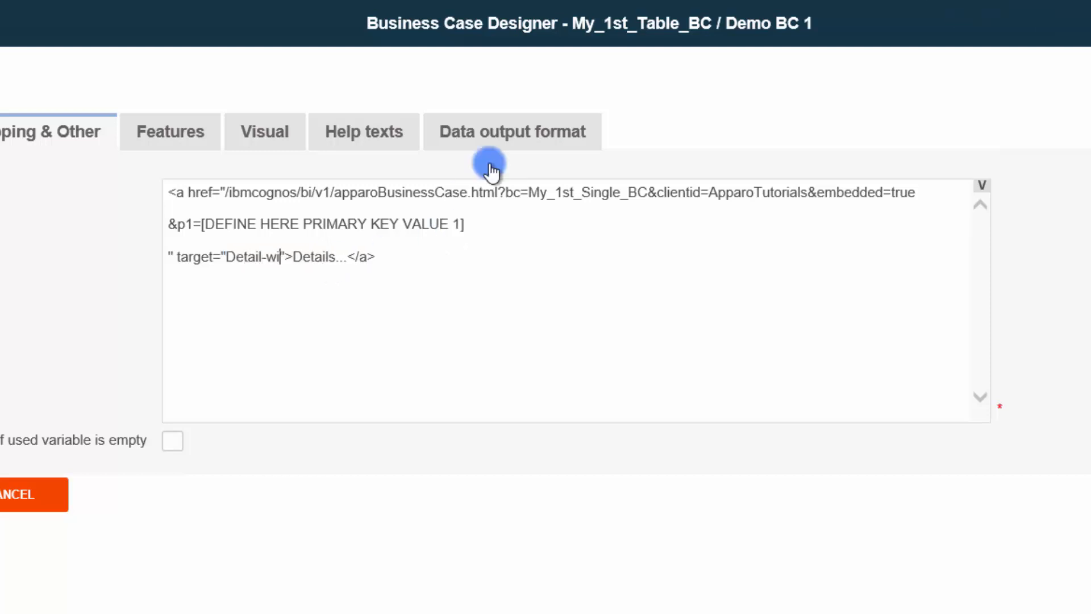
pyautogui.write('w')
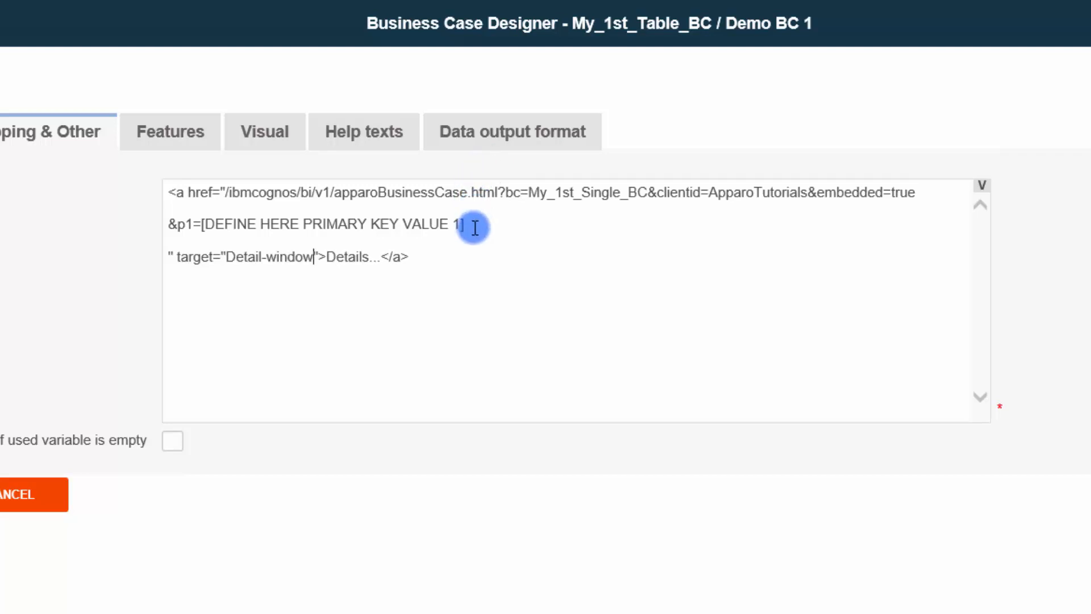
# Replace the primary key placeholder after &p1= with the widget reference variable <%PRODUCT_ID%>
pyautogui.moveTo(474, 227); pyautogui.dragTo(231, 218)
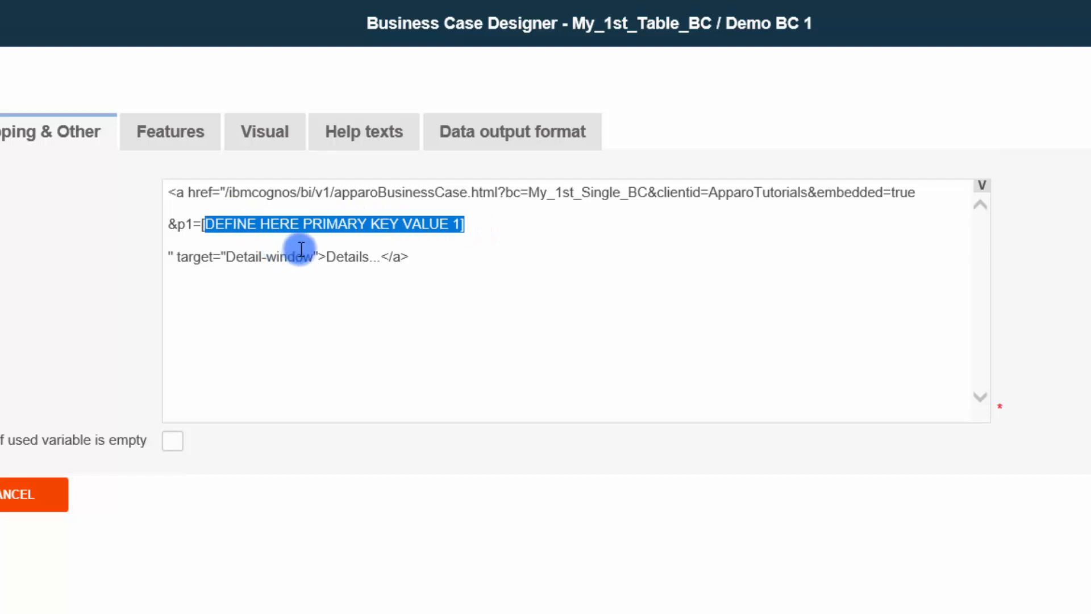
pyautogui.press('Delete')
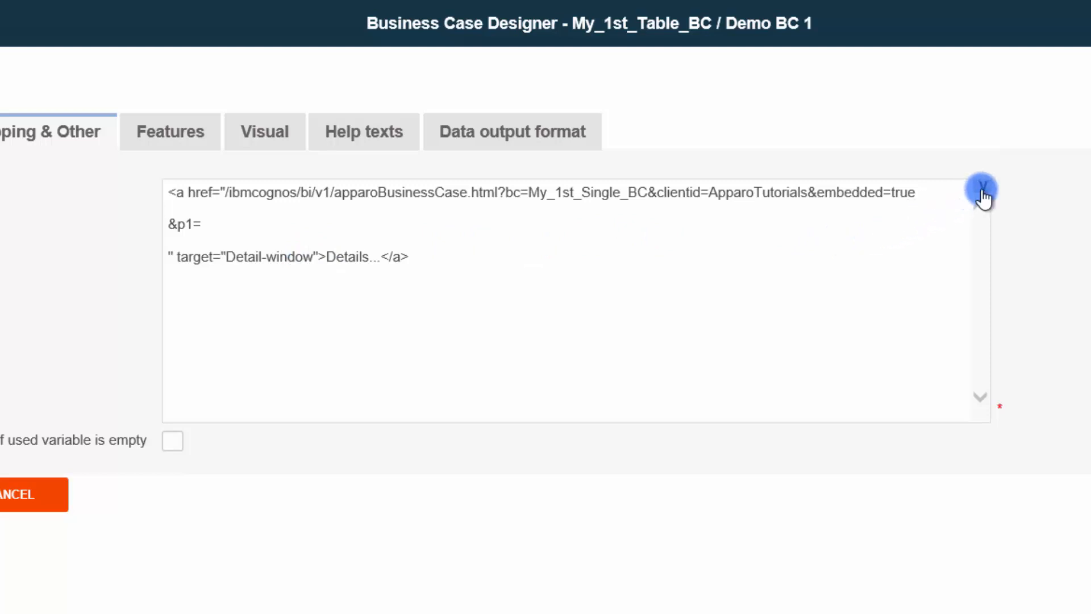
pyautogui.click(981, 191)
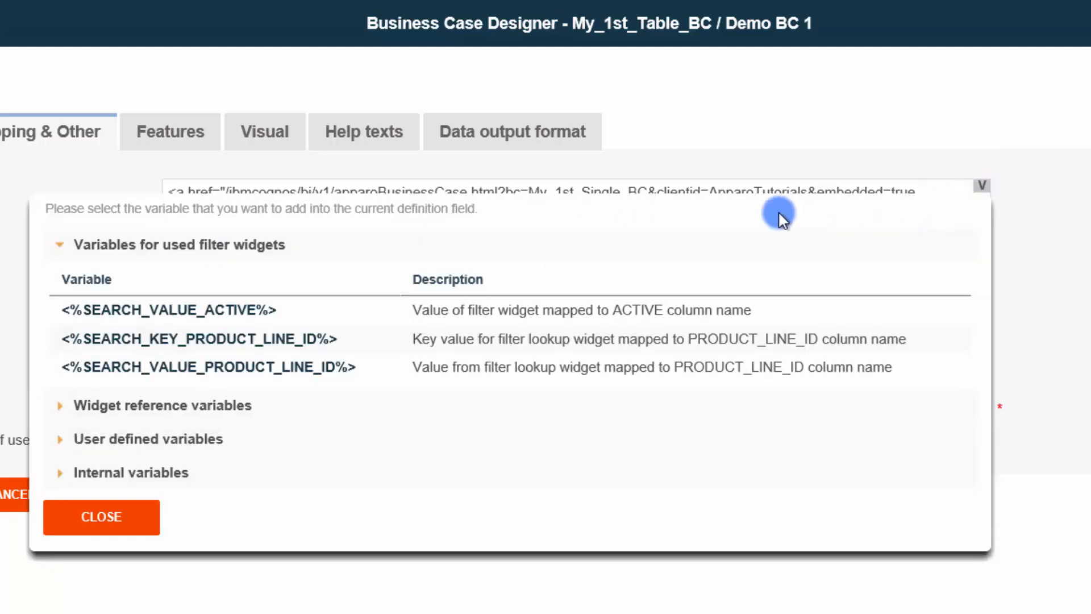
pyautogui.click(143, 407)
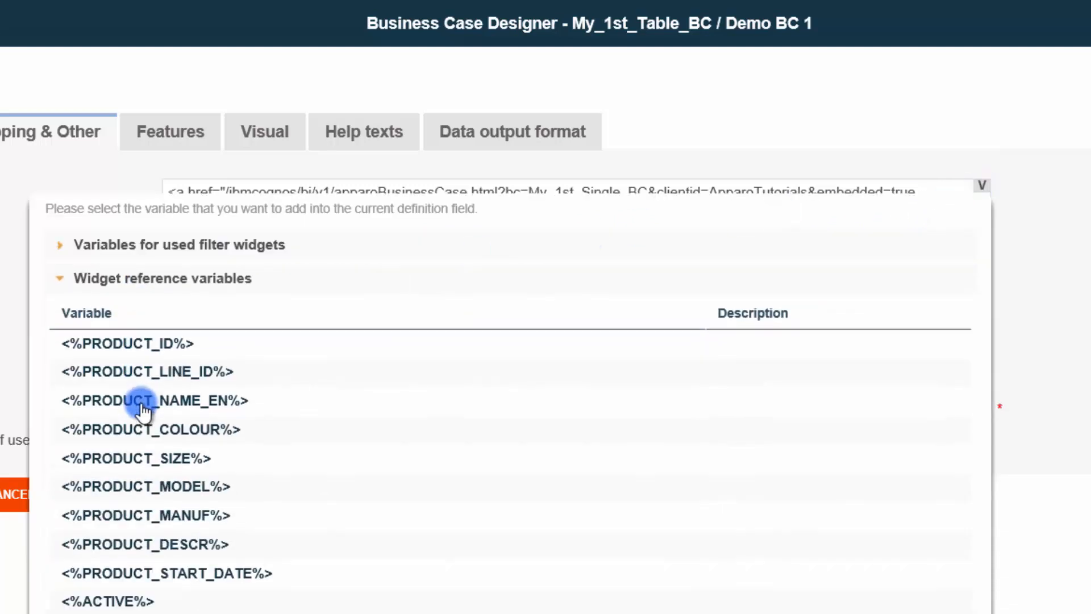
pyautogui.click(130, 346)
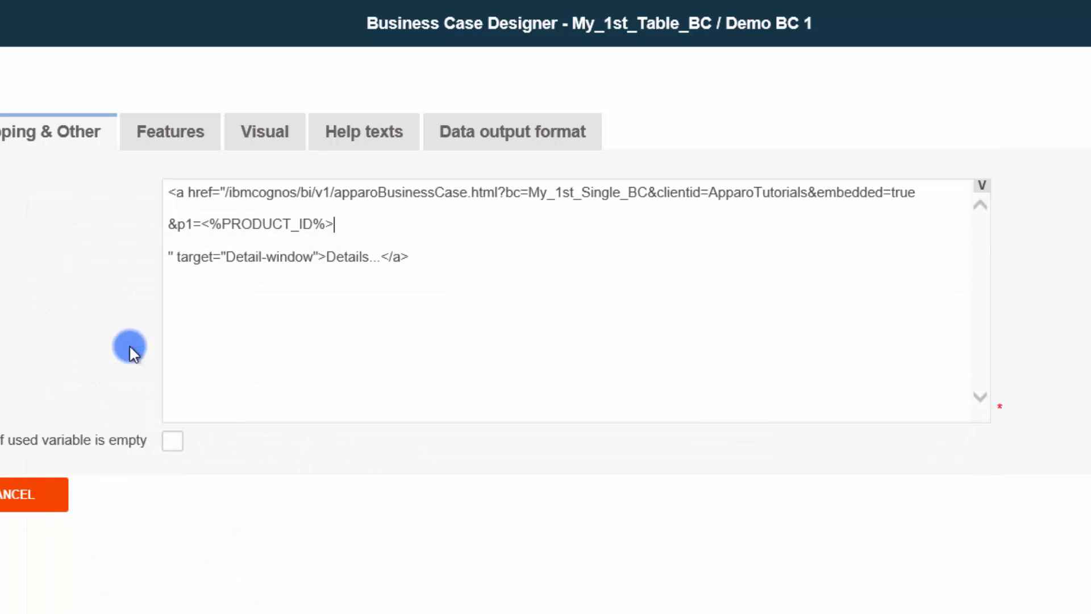
# Replace the hyperlink text "Details..." with the widget reference variable <%PRODUCT_NAME_EN%>
pyautogui.click(381, 257)
pyautogui.press('BackSpace')
pyautogui.press('BackSpace')
pyautogui.press('BackSpace')
pyautogui.press('BackSpace')
pyautogui.press('BackSpace')
pyautogui.press('BackSpace')
pyautogui.press('BackSpace')
pyautogui.press('BackSpace')
pyautogui.press('BackSpace')
pyautogui.press('BackSpace')
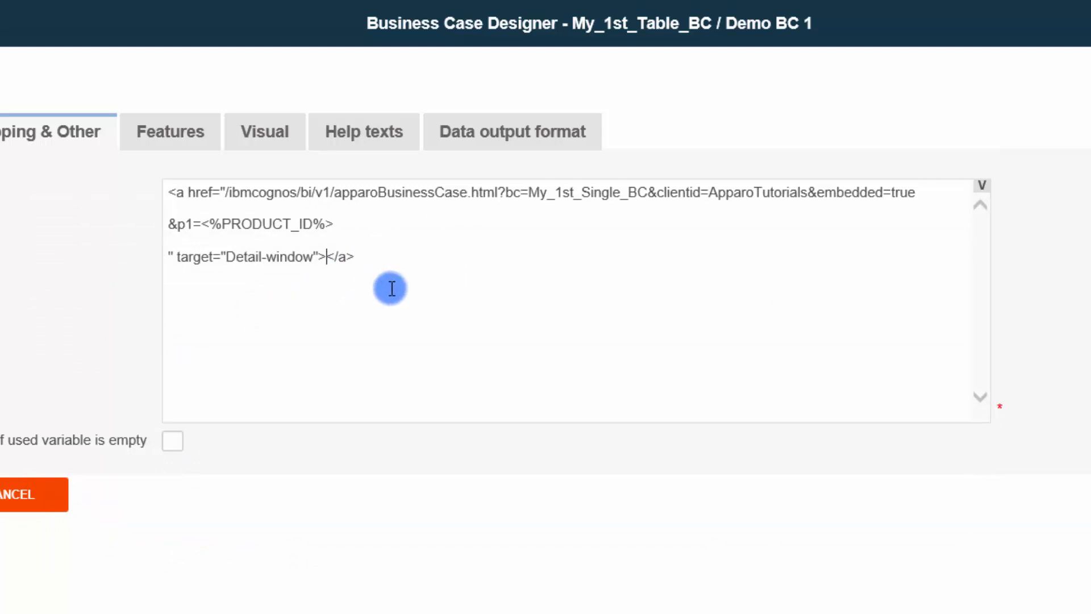
pyautogui.click(982, 190)
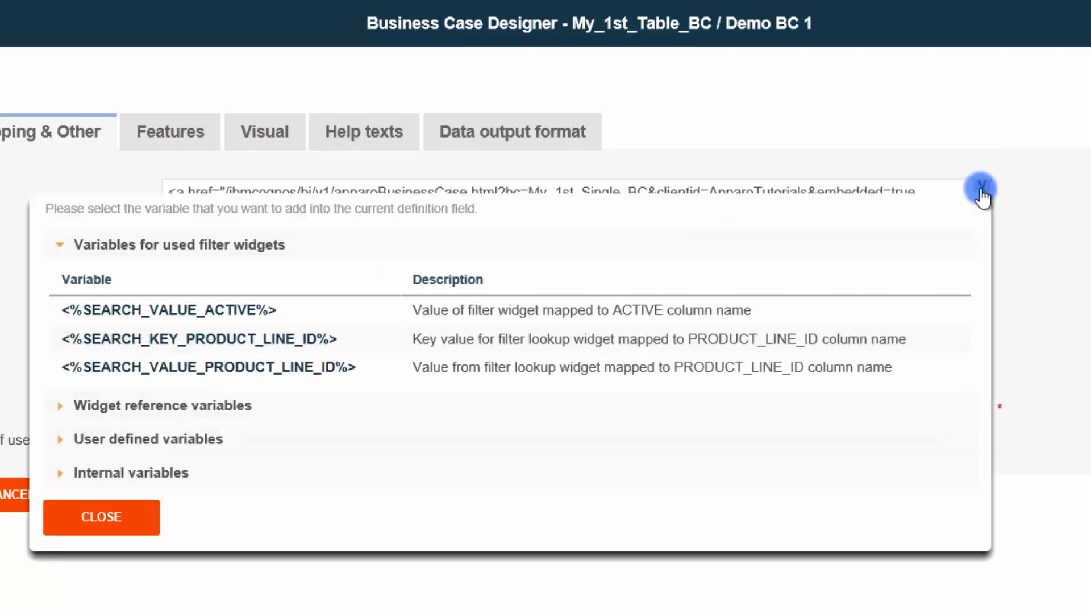
pyautogui.click(114, 404)
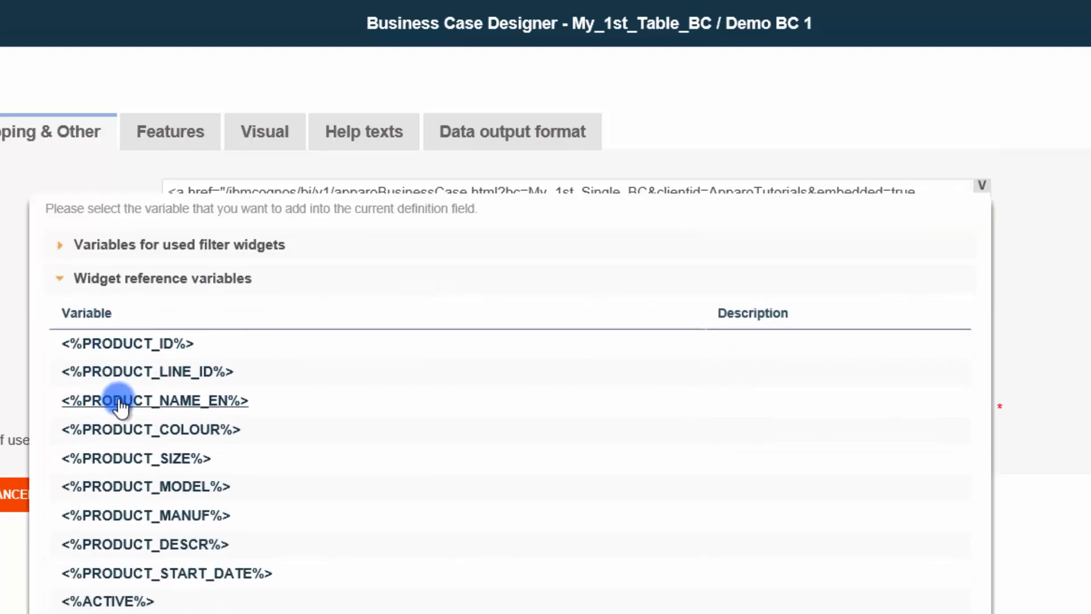
pyautogui.click(124, 400)
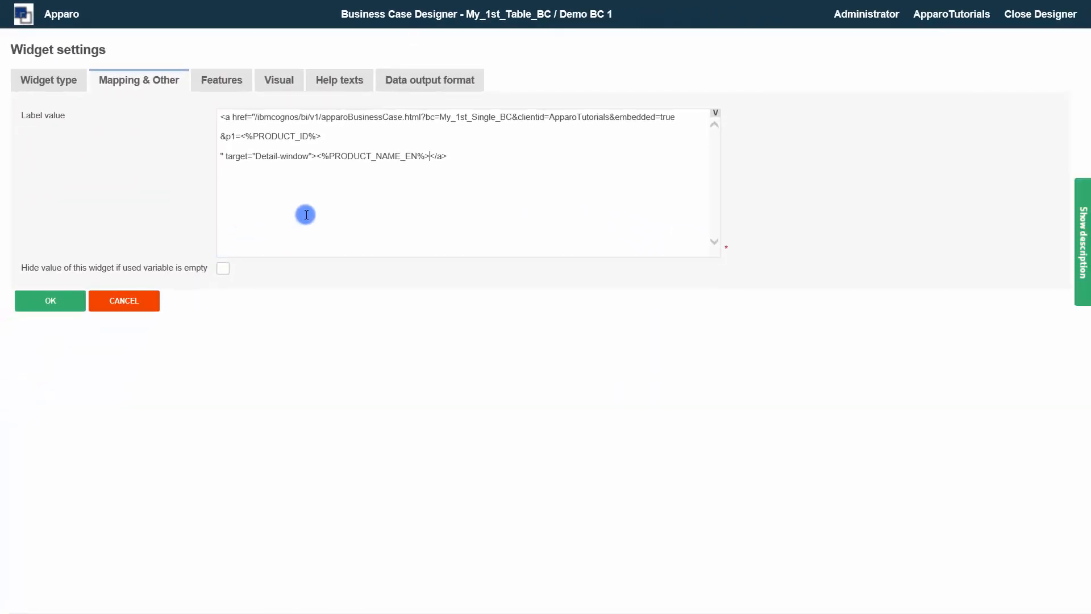
# Set the new widget's English column label to "Open details" and confirm the widget settings
pyautogui.click(293, 85)
pyautogui.click(238, 163)
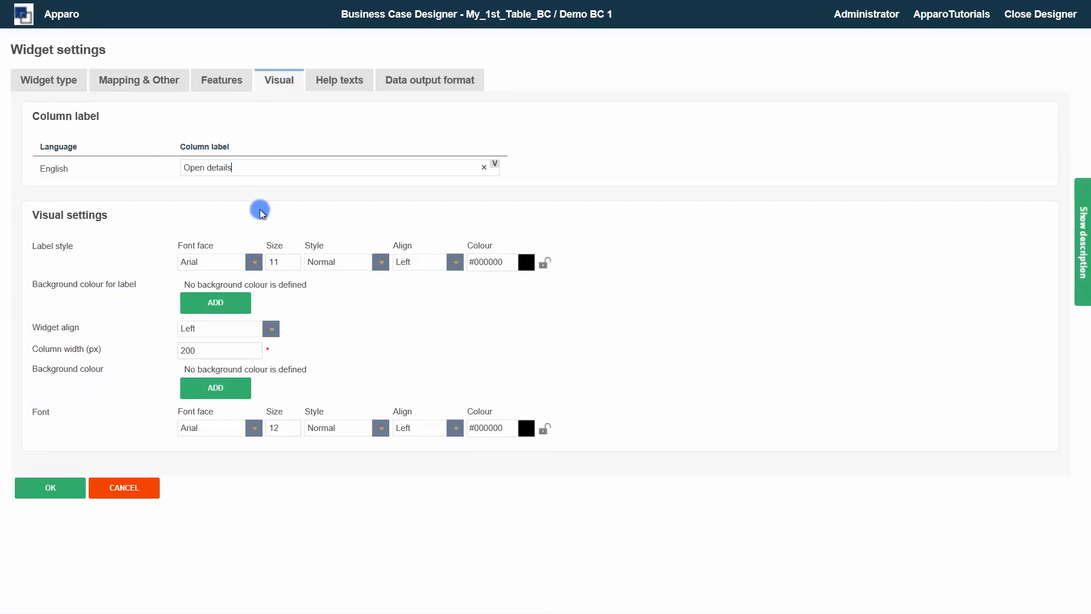
pyautogui.click(50, 487)
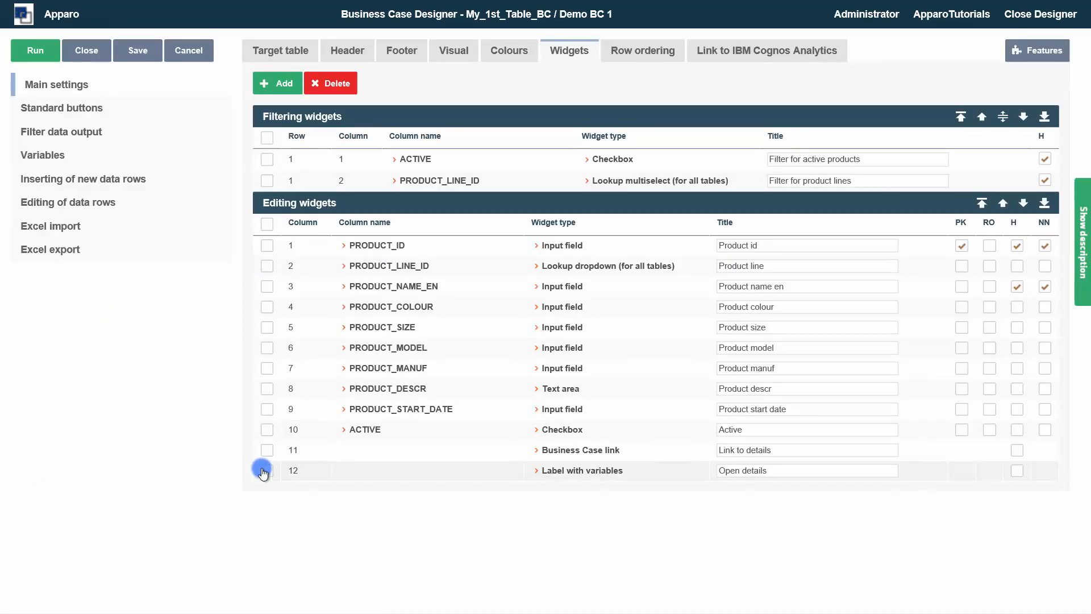
# Reorder the editing widgets so "Open details" comes third, directly after PRODUCT_LINE_ID, and save the Business Case
pyautogui.click(263, 470)
pyautogui.click(982, 204)
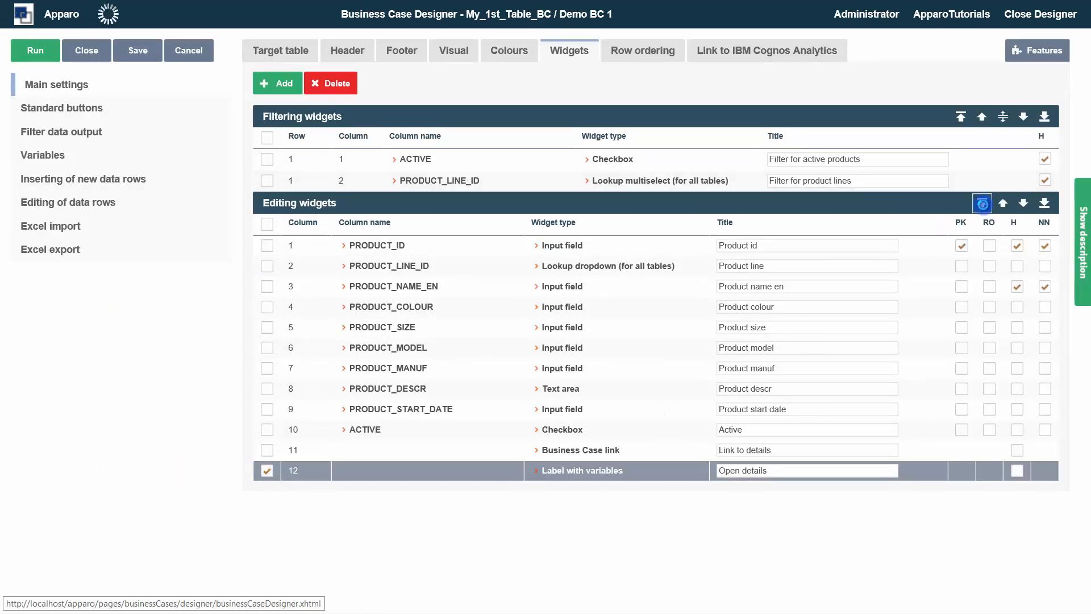
pyautogui.click(267, 246)
pyautogui.click(266, 266)
pyautogui.click(266, 287)
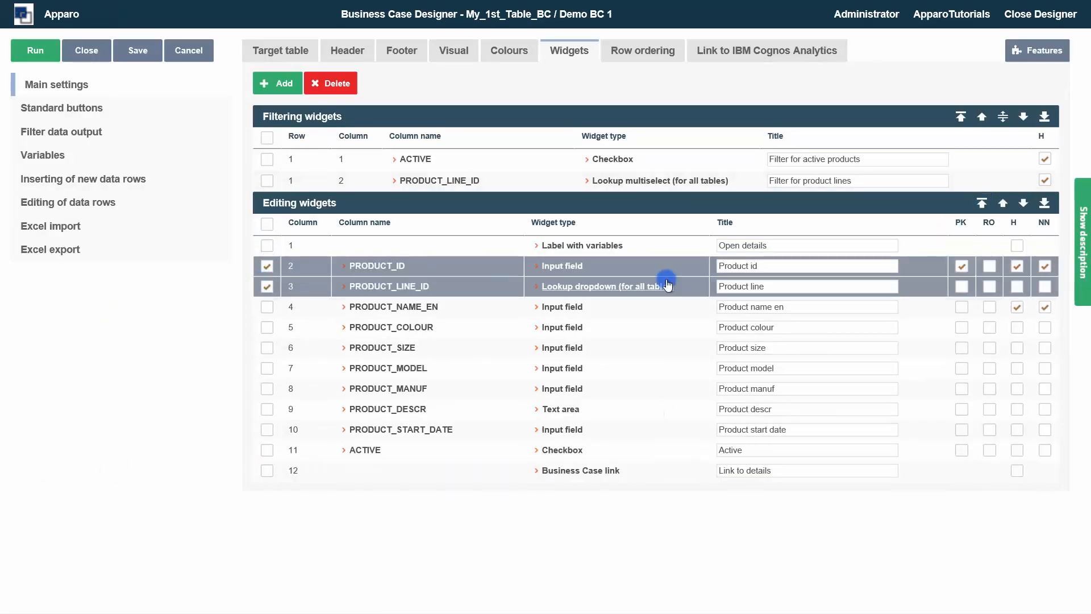
pyautogui.click(981, 203)
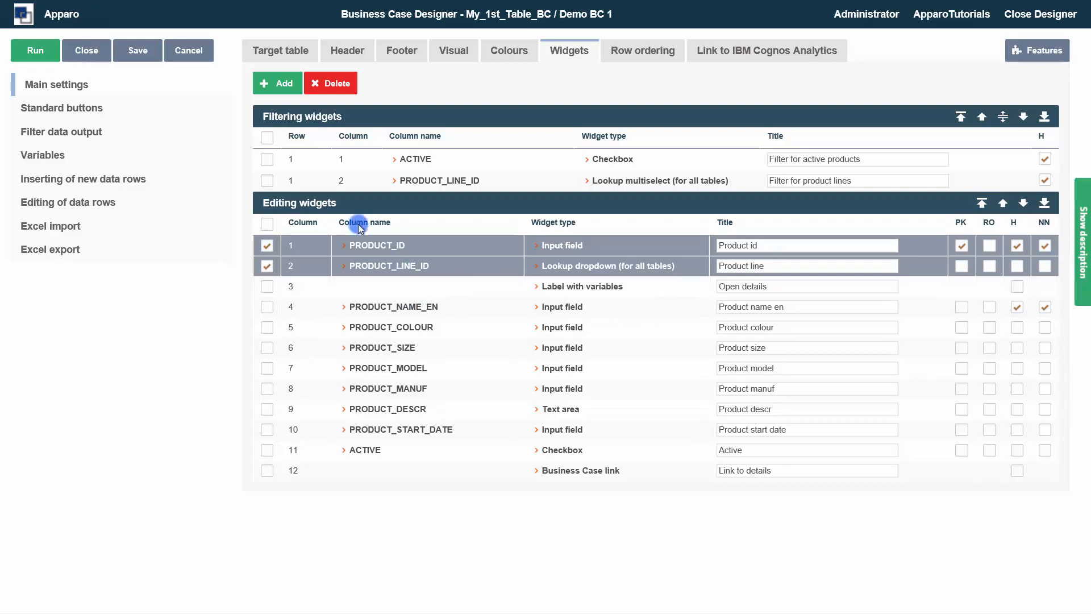
pyautogui.click(137, 51)
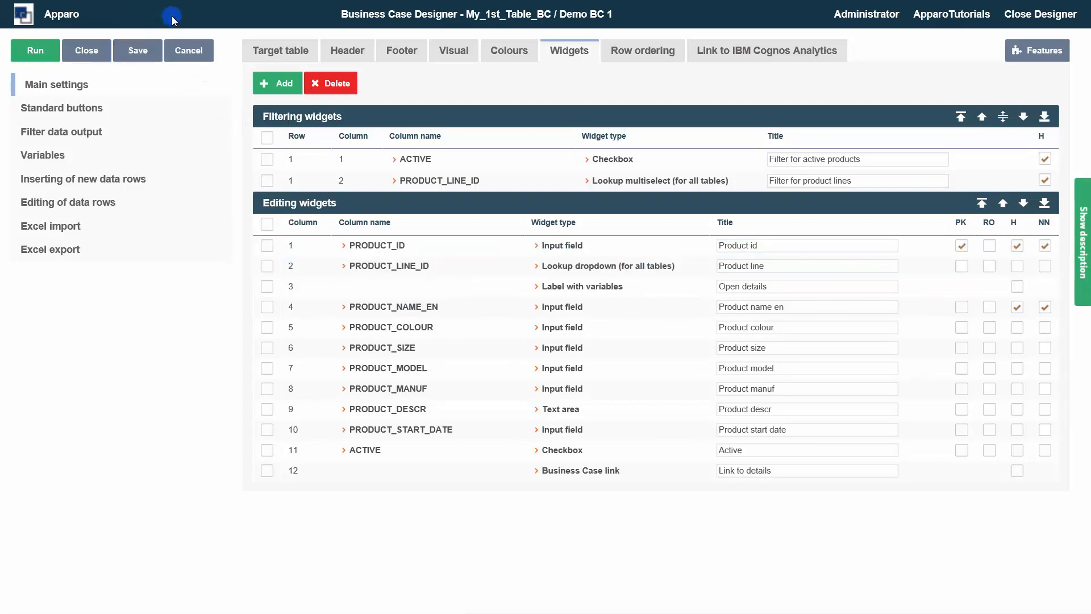
# Switch to the Embedded Master Detail Apps report in Cognos, leave edit mode, and open the details of Blue Cap
pyautogui.click(390, 15)
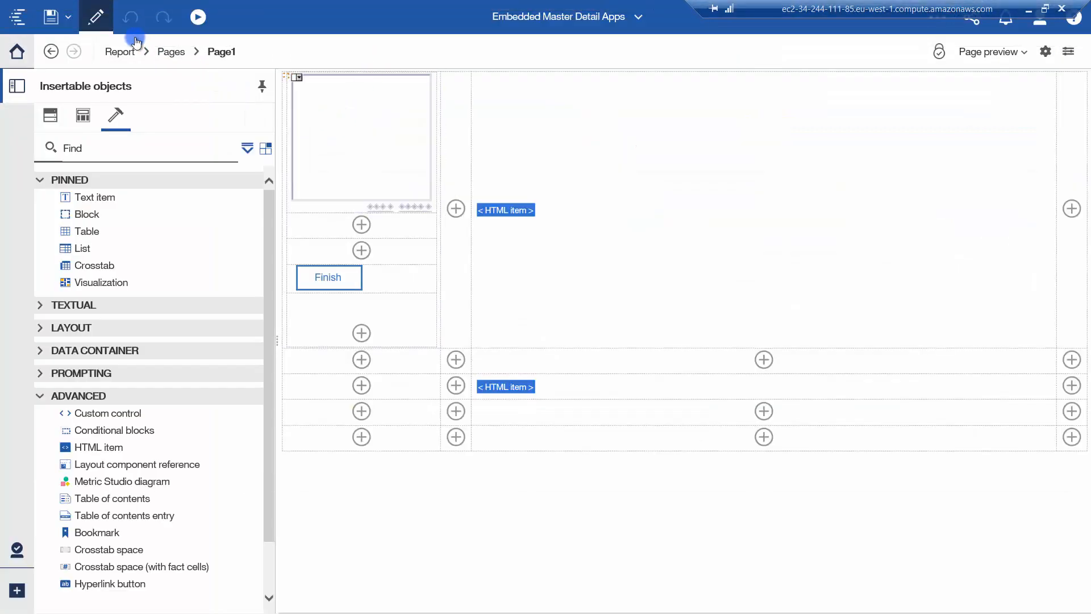
pyautogui.click(96, 17)
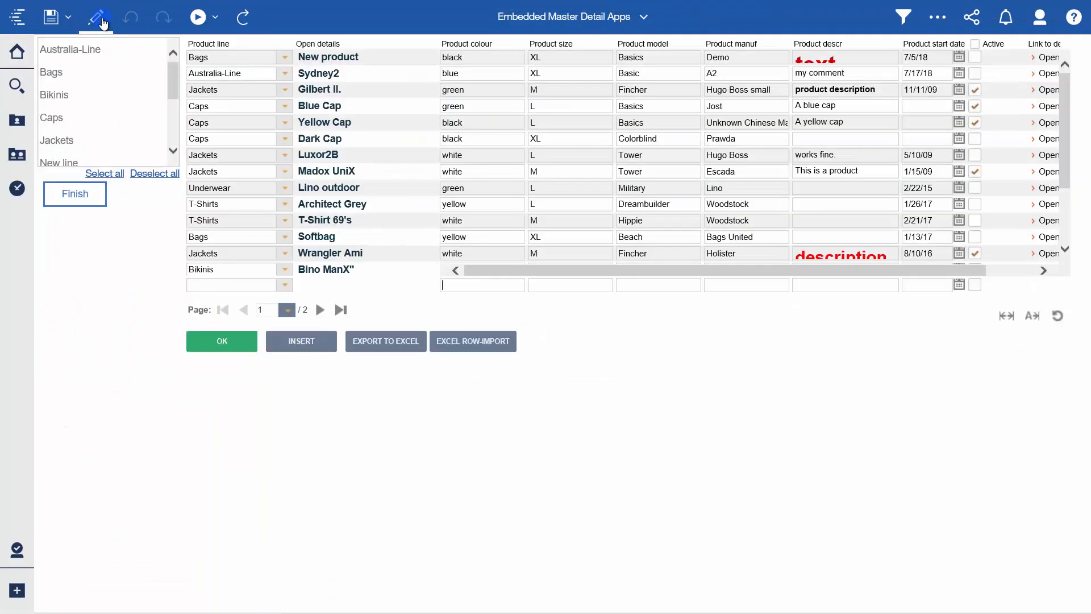
pyautogui.click(329, 106)
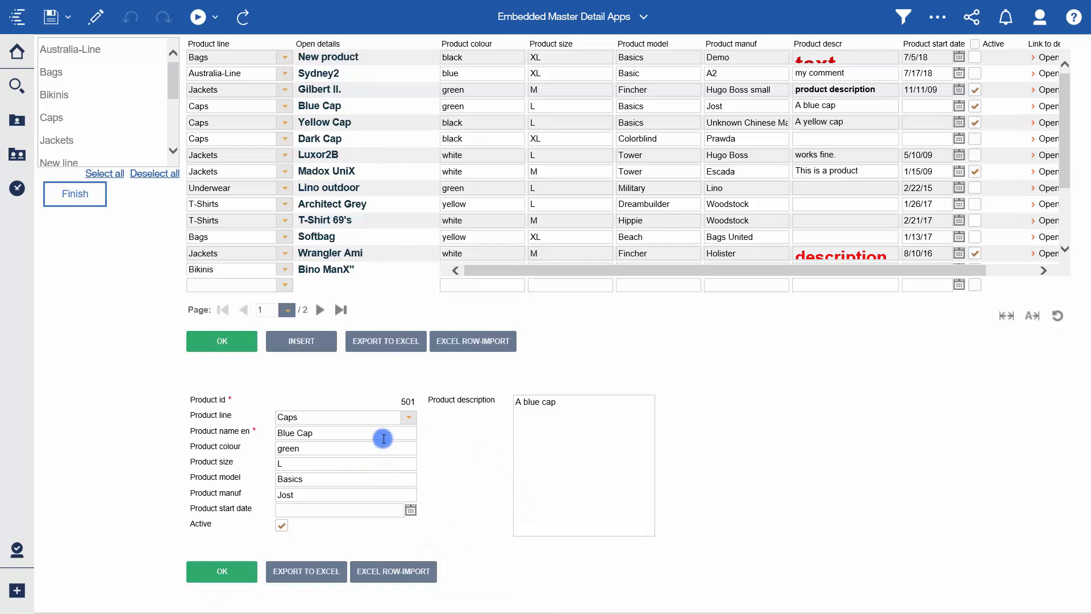
# Open the details of Sydney2, replace its product description with "lets comment", and submit the detail form
pyautogui.click(315, 76)
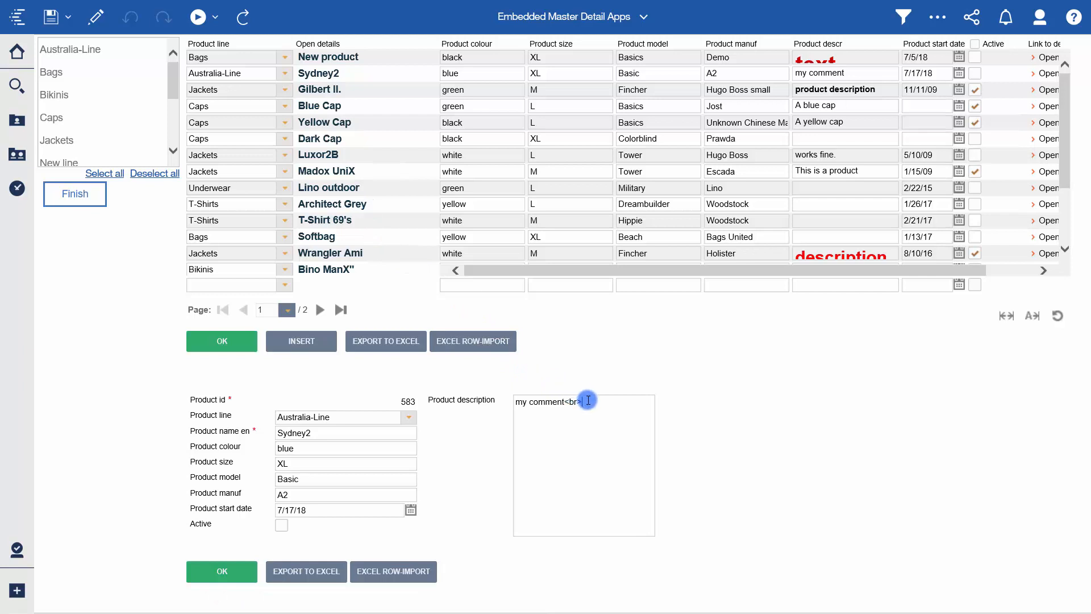
pyautogui.moveTo(588, 400); pyautogui.dragTo(505, 400)
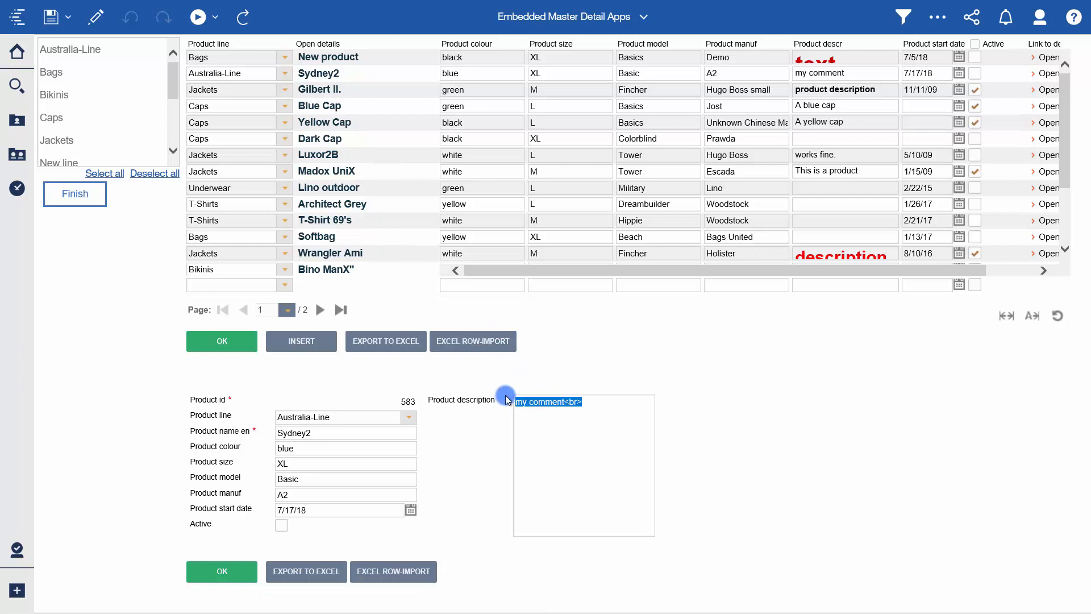
pyautogui.write('lets')
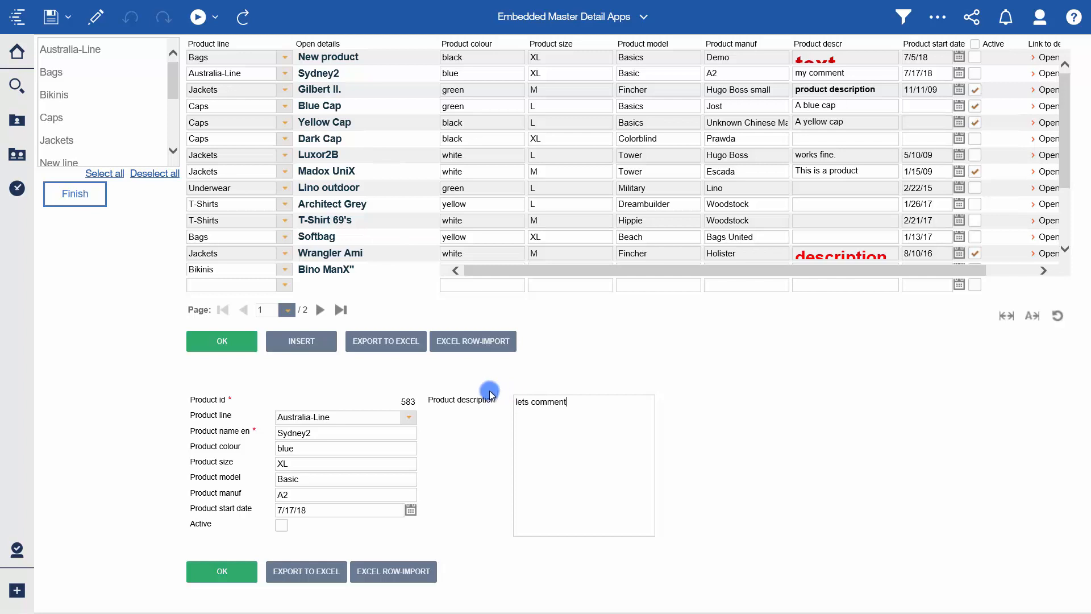
pyautogui.click(221, 577)
# Switch to Apparo Designer and examine My_1st_Table_BC's Cognos report link instructions for the "Label with variables" hyperlink and its Javascript alternative
pyautogui.moveTo(423, 6)
pyautogui.click(512, 16)
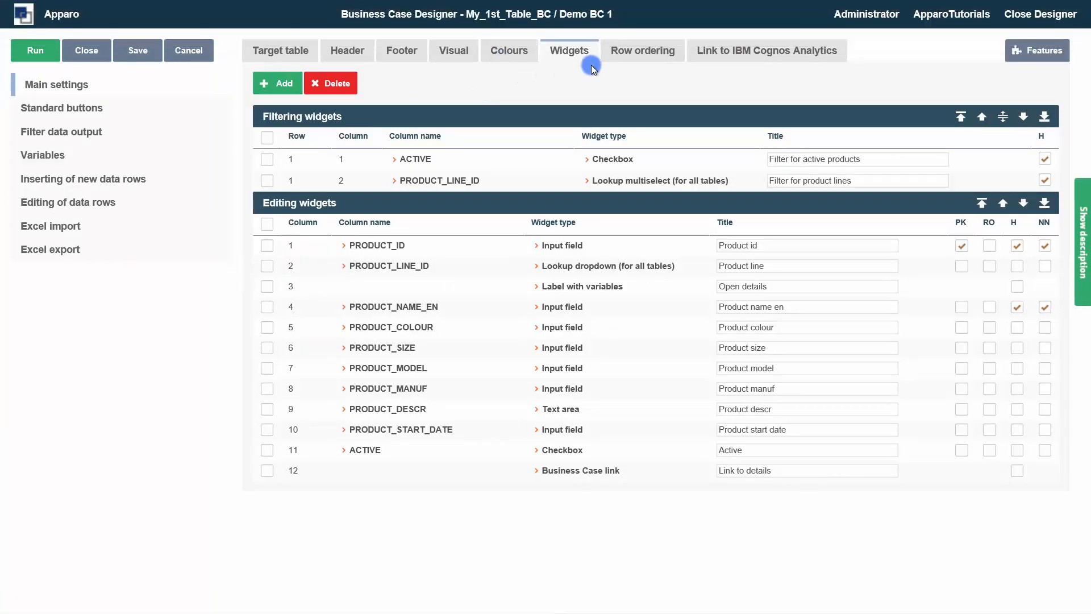
pyautogui.click(738, 50)
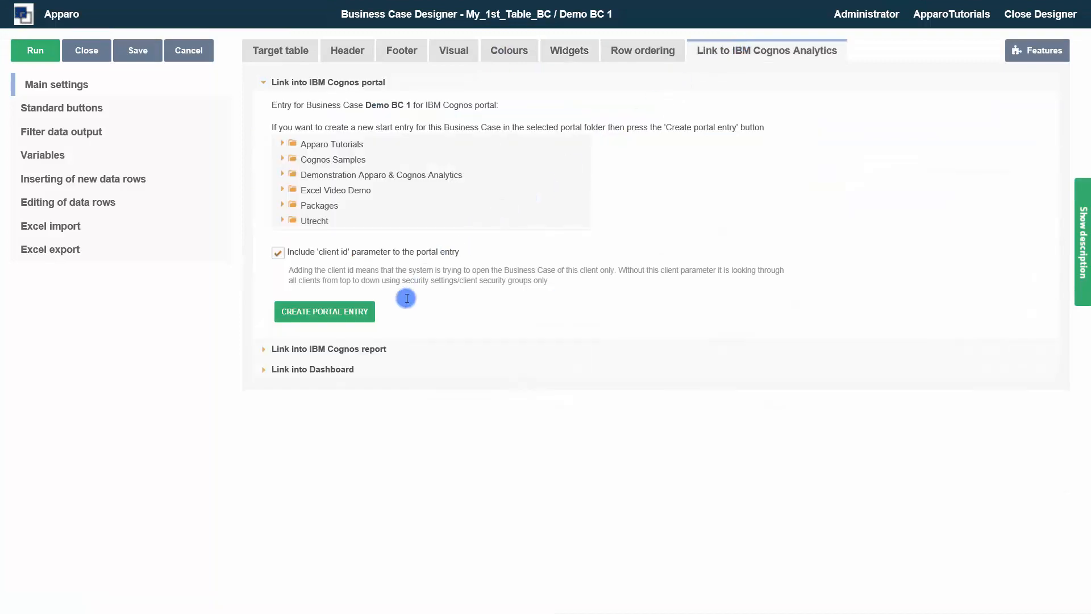
pyautogui.click(360, 348)
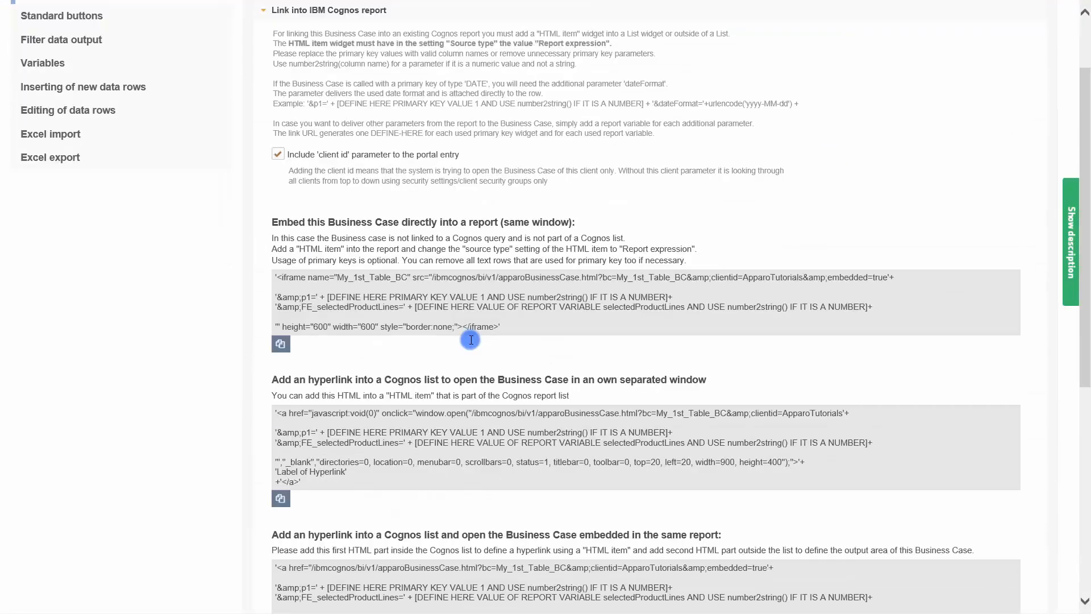
pyautogui.scroll(-7, 471, 340)
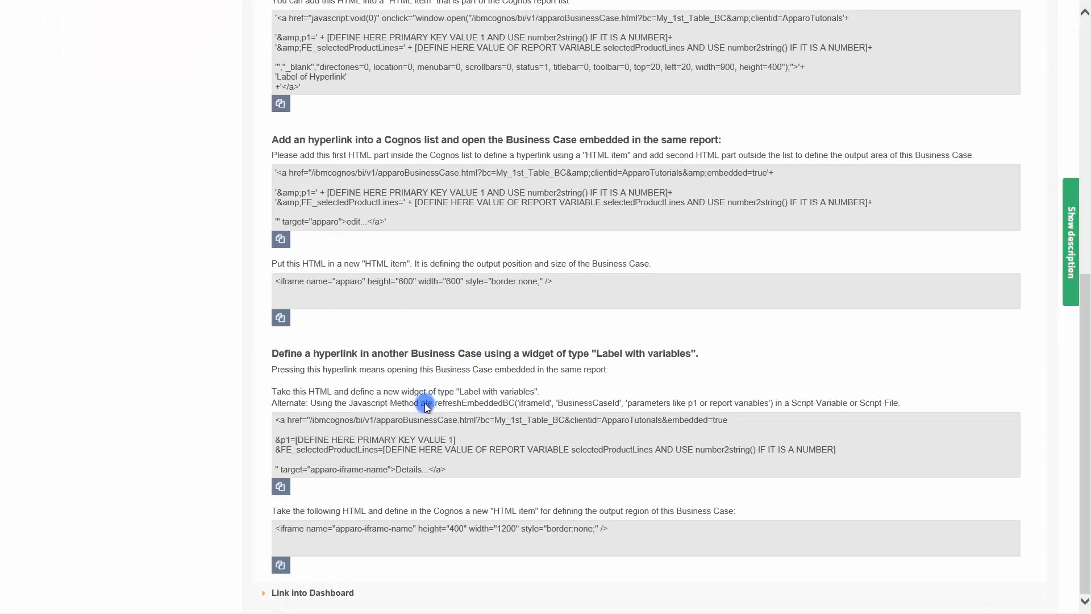
# Copy the afe.refreshEmbeddedBC call from the instructions and create a file named refresh_Master.js in the user_scripts folder in File Explorer
pyautogui.moveTo(425, 405); pyautogui.dragTo(773, 408)
pyautogui.hotkey('ctrl', 'c')
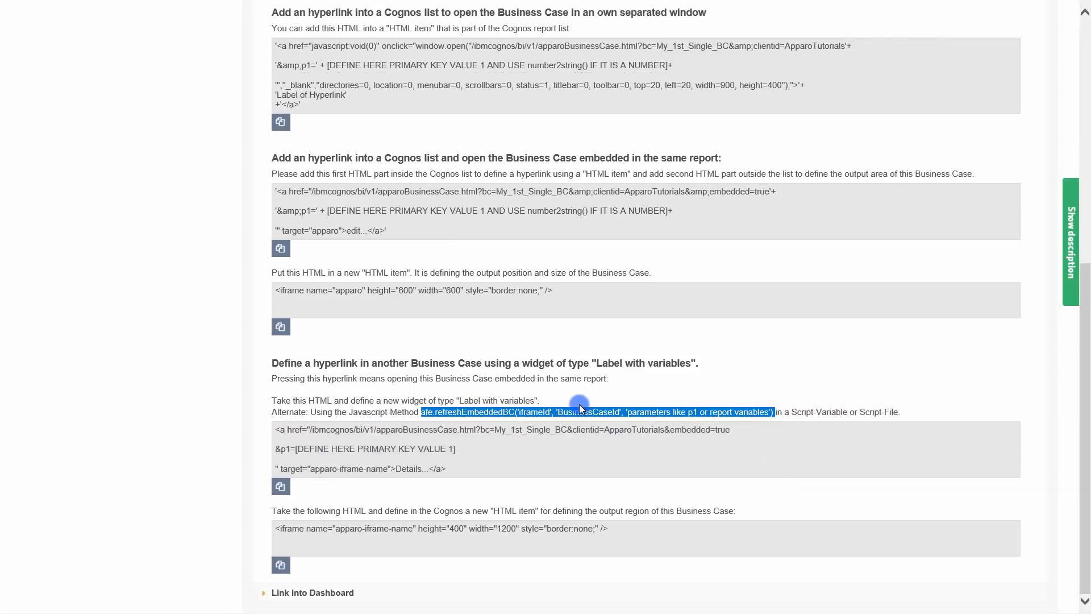
pyautogui.hotkey('alt', 'Tab')
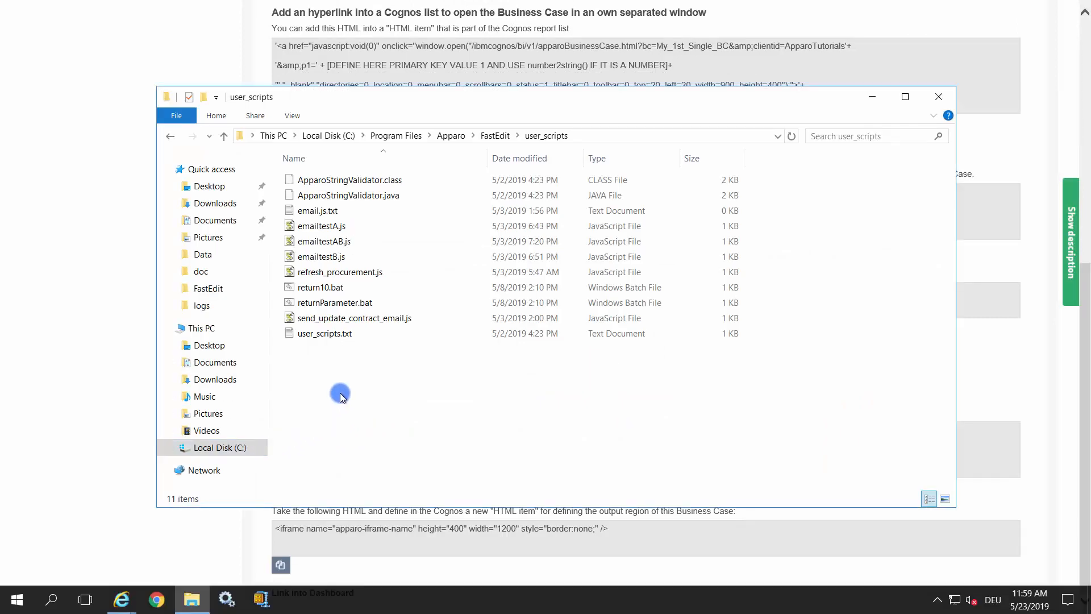
pyautogui.rightClick(341, 395)
pyautogui.moveTo(469, 360)
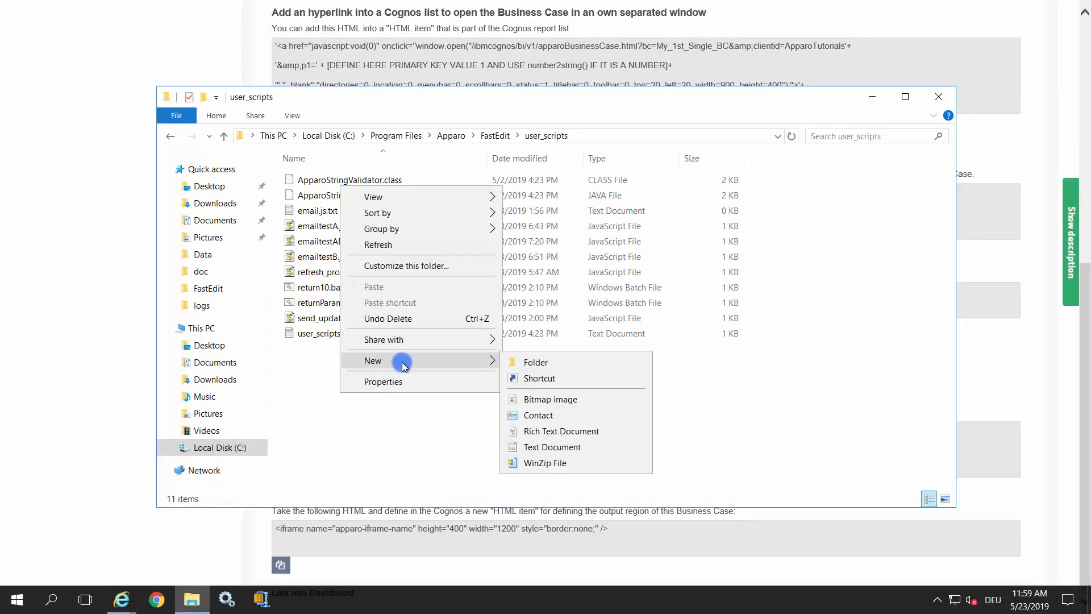
pyautogui.click(547, 447)
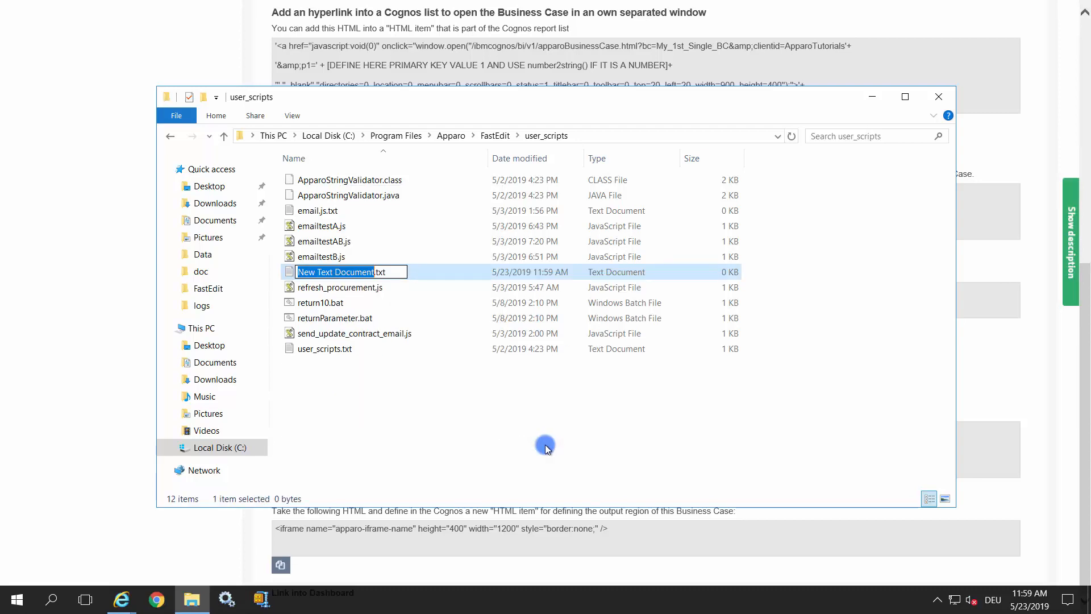
pyautogui.press('BackSpace')
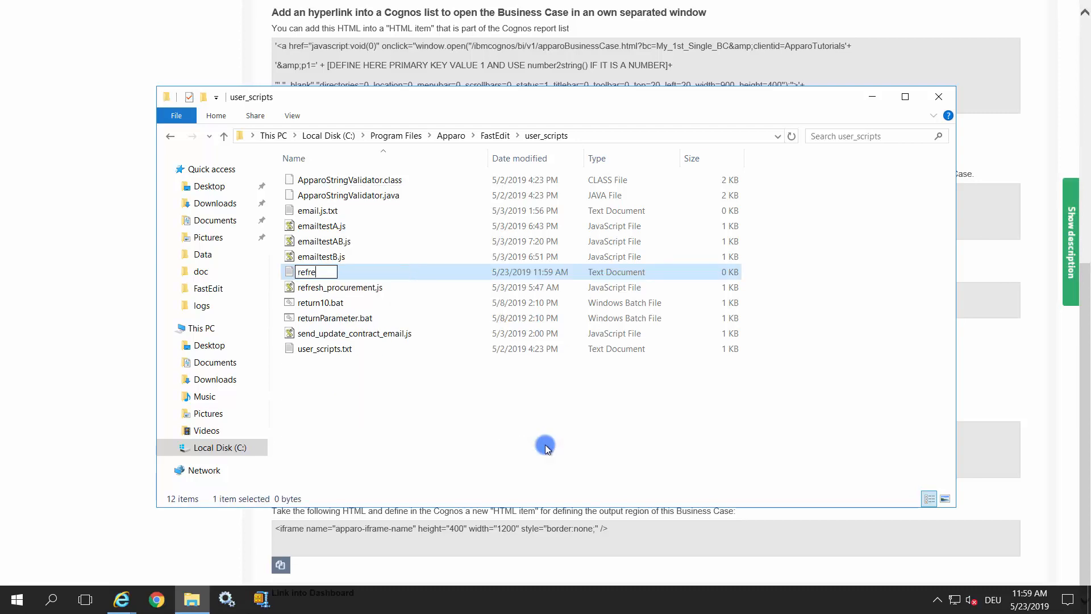
pyautogui.write('refresh_Master')
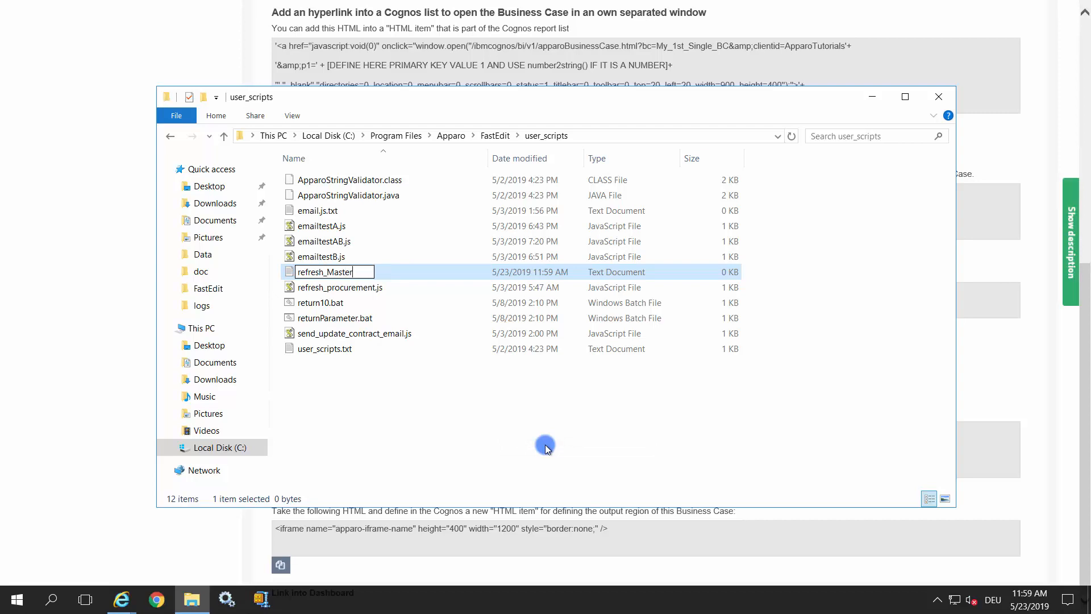
pyautogui.write('.js')
pyautogui.press('Return')
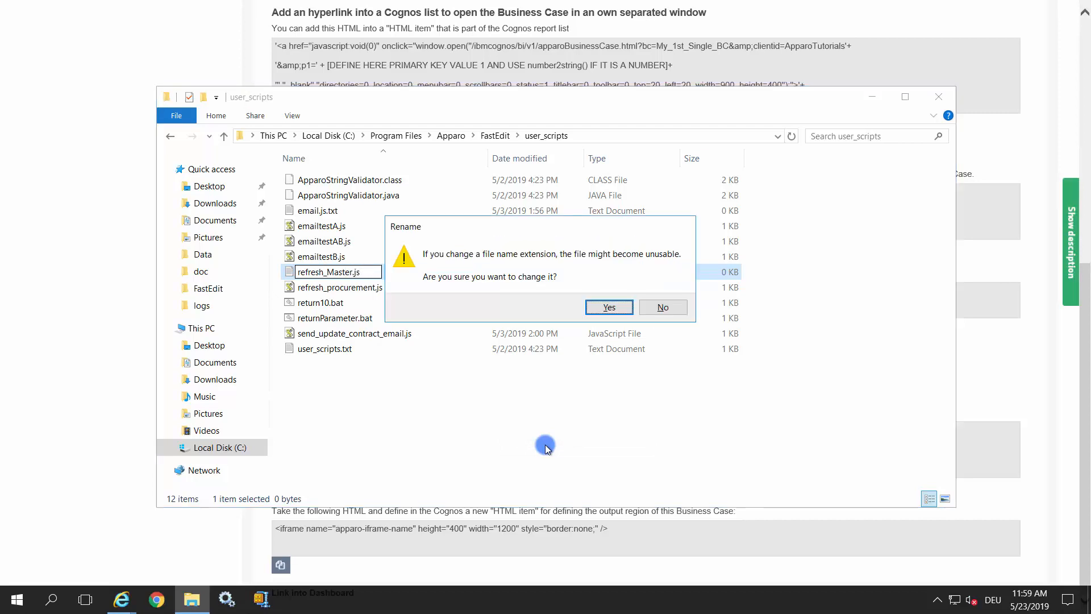
pyautogui.press('Return')
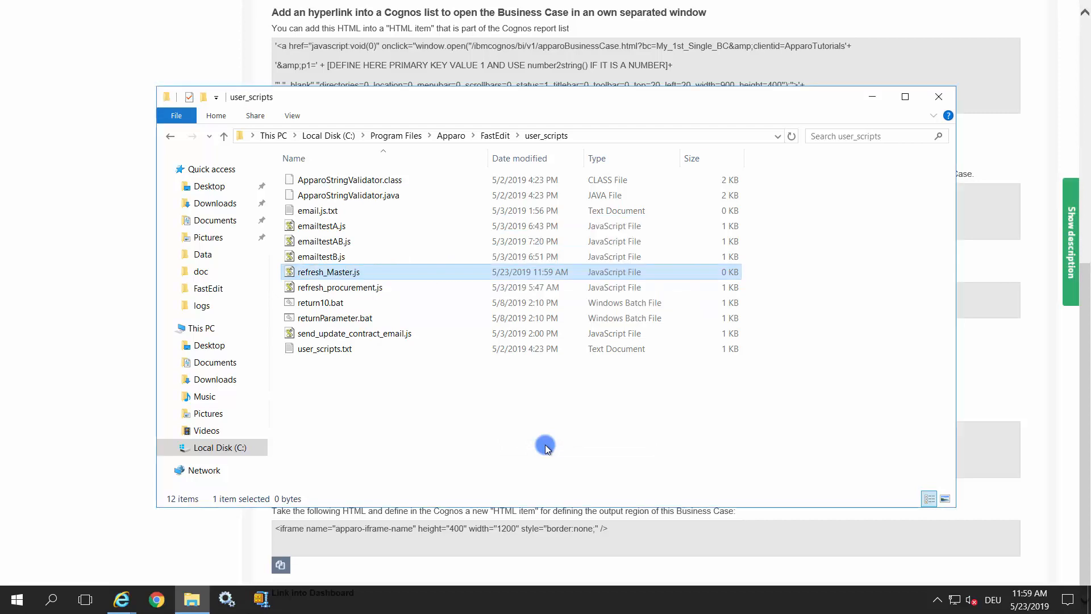
# Open refresh_Master.js in Notepad for editing and paste the copied afe.refreshEmbeddedBC call into it
pyautogui.rightClick(372, 279)
pyautogui.click(404, 295)
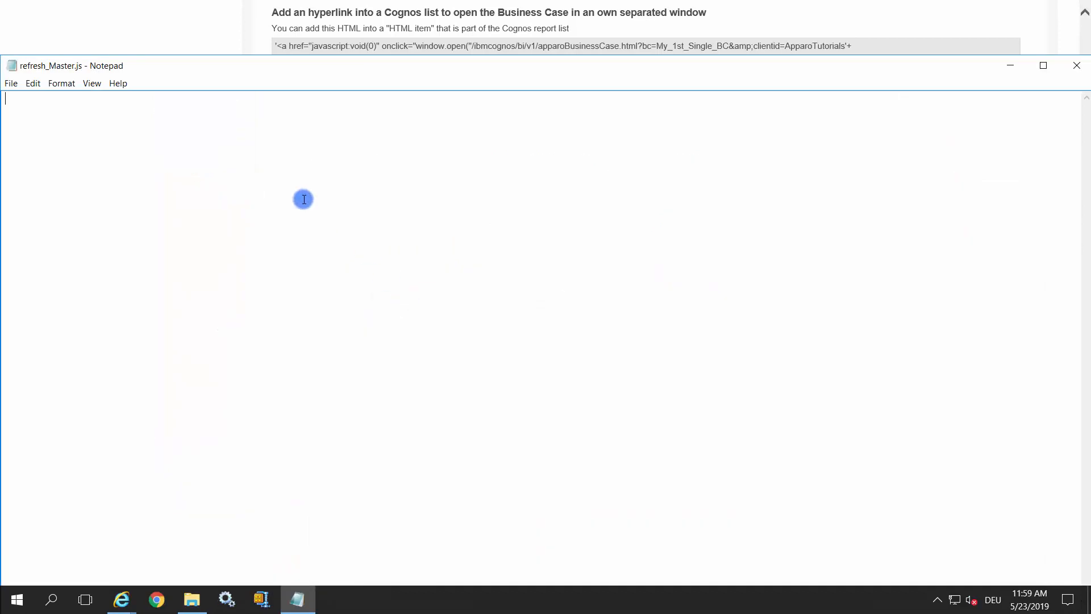
pyautogui.hotkey('ctrl', 'v')
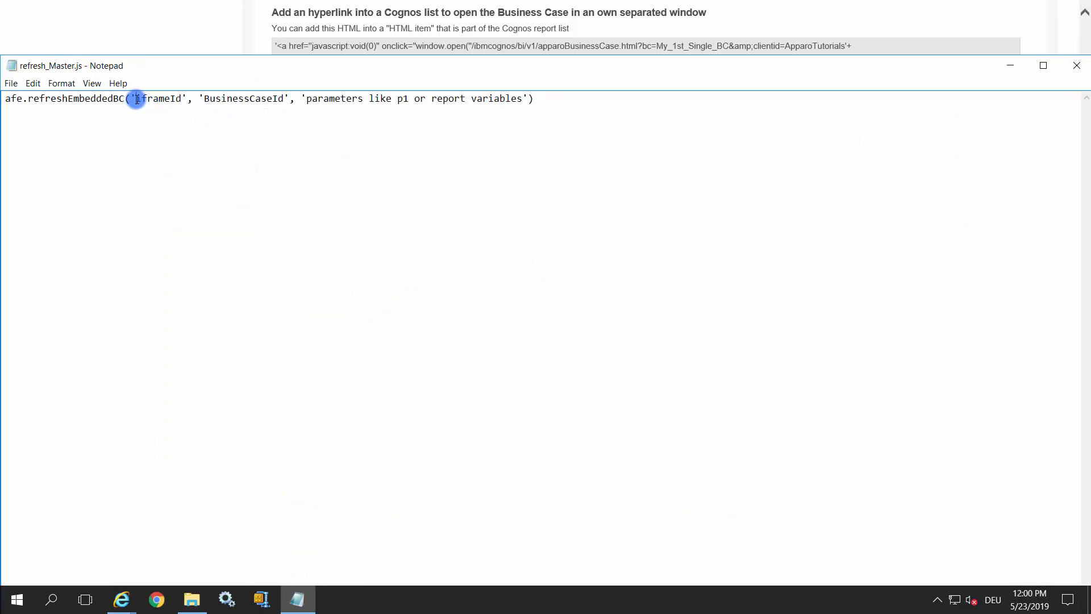
# Set the call's iframe ID to 'Master_window' and its Business Case ID to 'My_1st_Table_BC'
pyautogui.moveTo(136, 99); pyautogui.dragTo(178, 100)
pyautogui.write('Master')
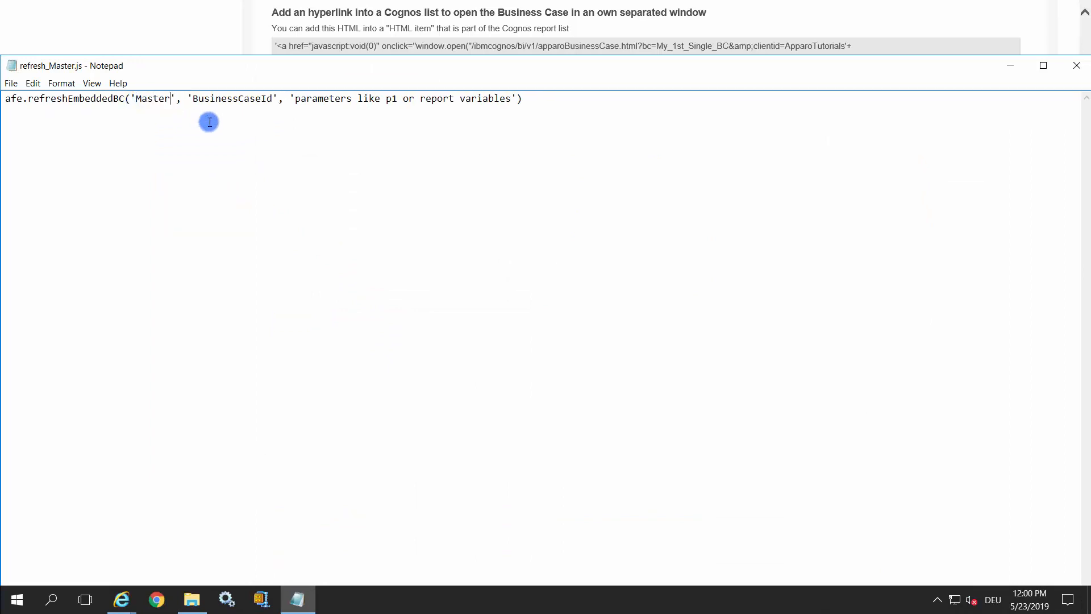
pyautogui.write('_window')
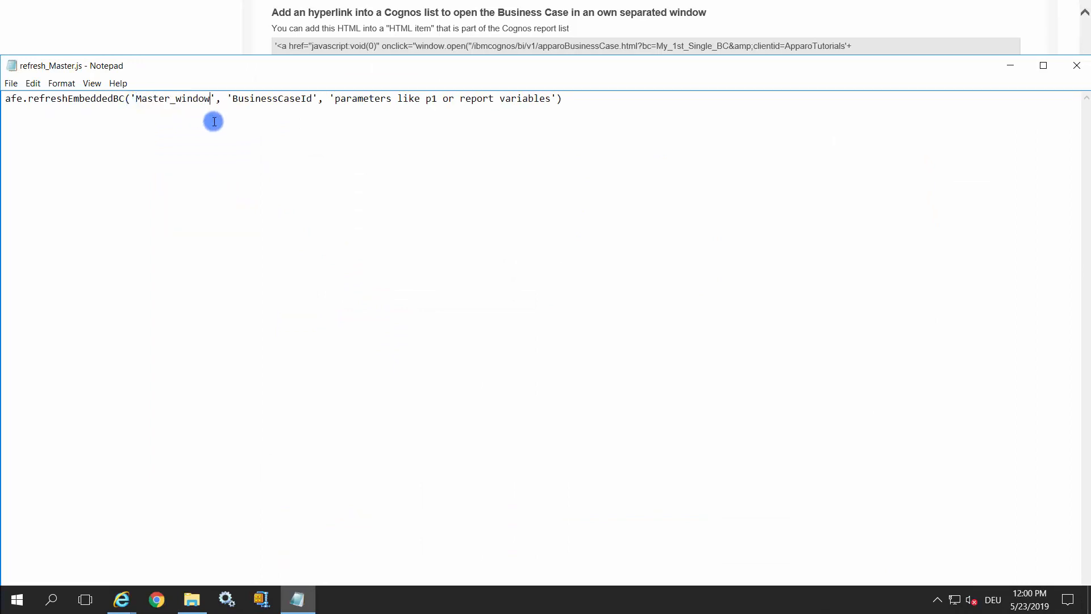
pyautogui.moveTo(232, 99); pyautogui.dragTo(311, 100)
pyautogui.write('My_1')
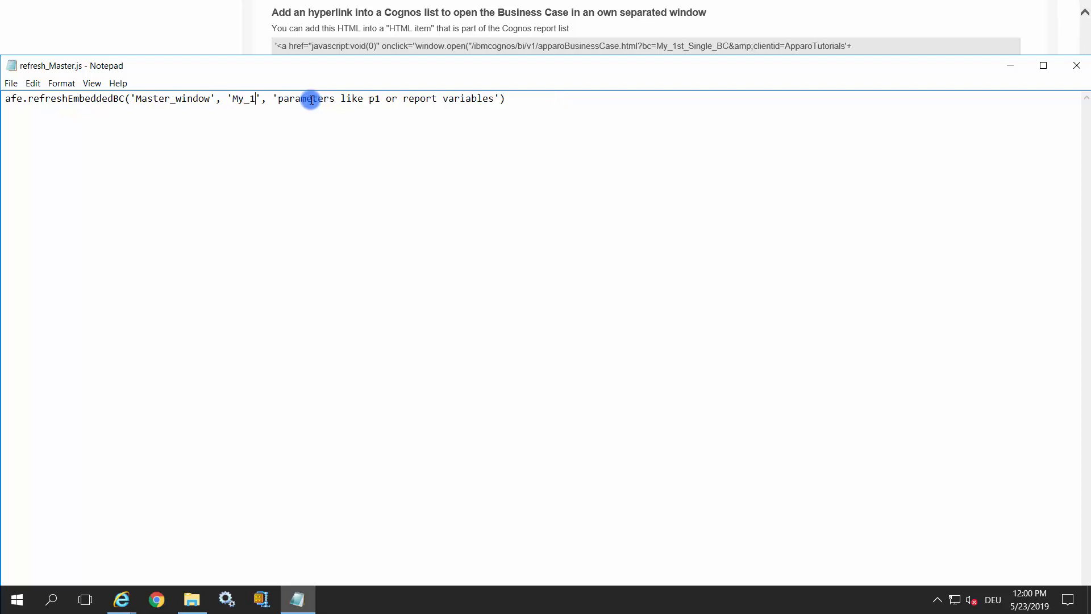
pyautogui.write('st_Table_')
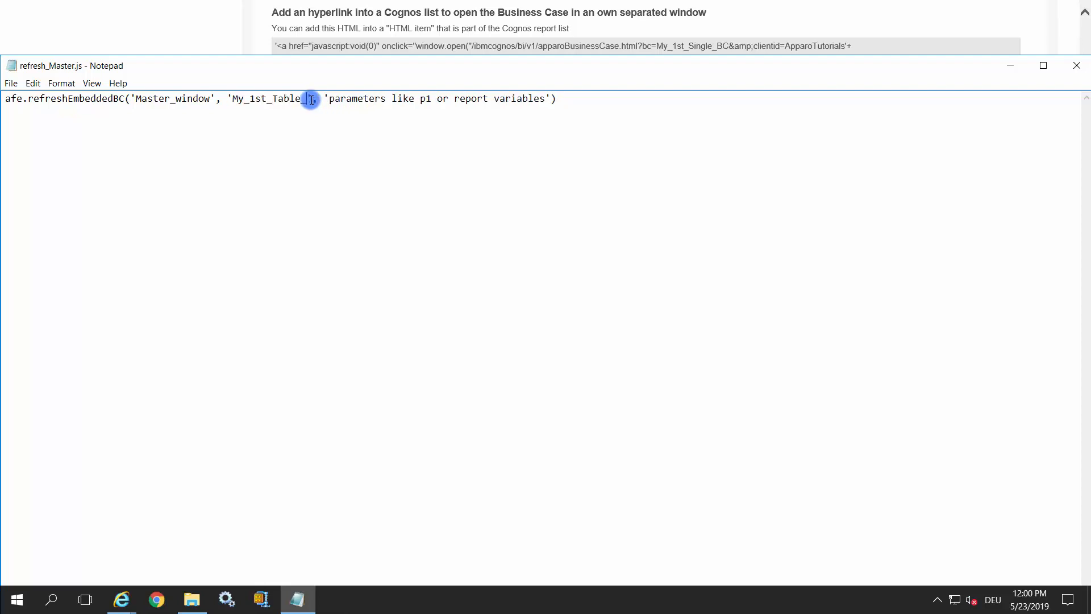
pyautogui.write('BC')
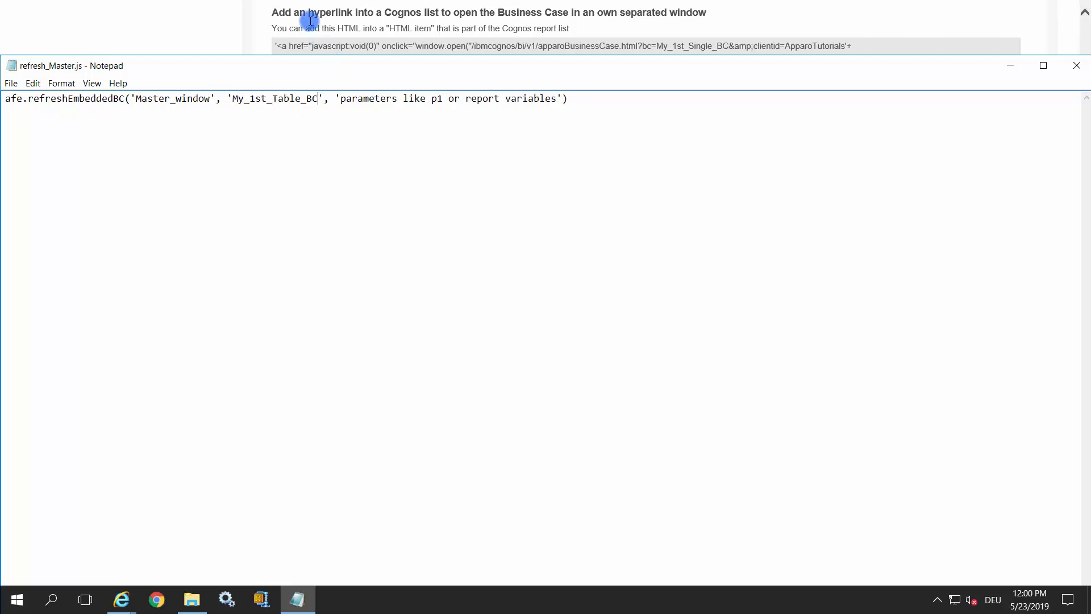
# Empty the call's third argument between its quotes, end the line with a semicolon, and save and close the script
pyautogui.moveTo(340, 99); pyautogui.dragTo(555, 111)
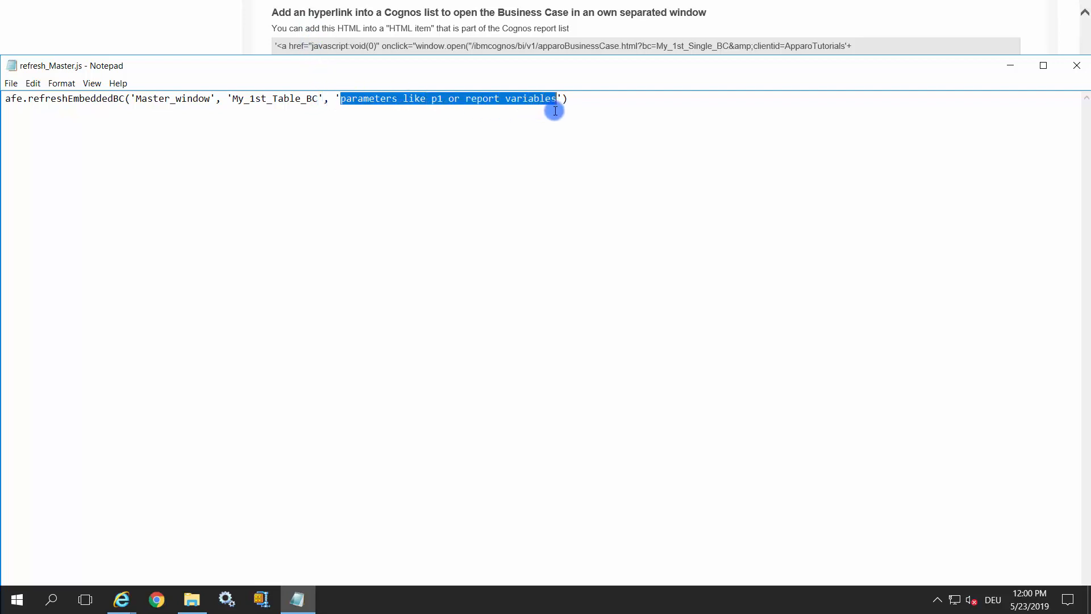
pyautogui.press('Delete')
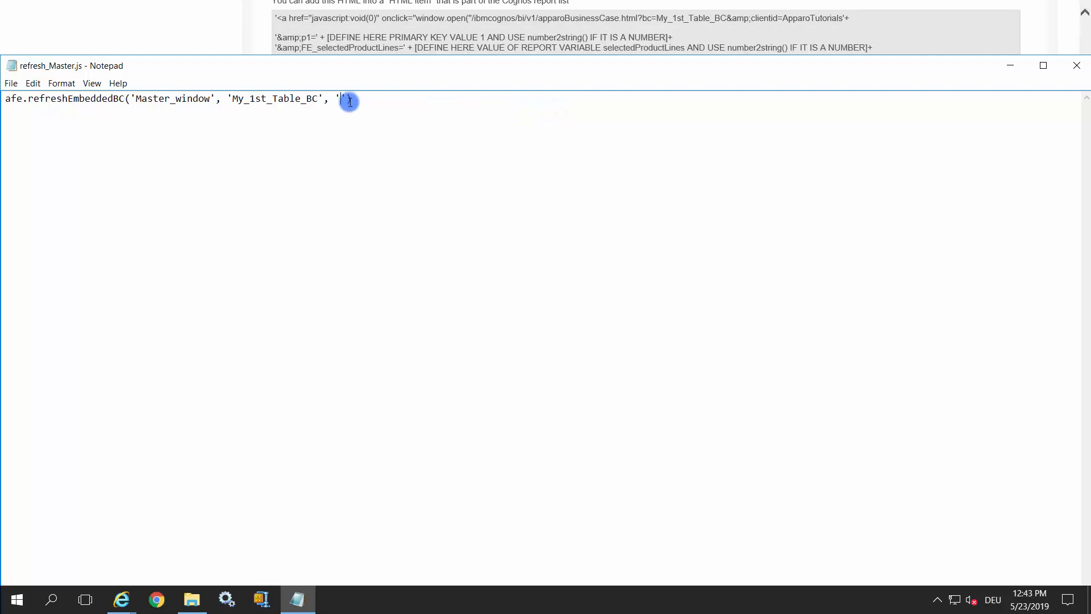
pyautogui.click(361, 105)
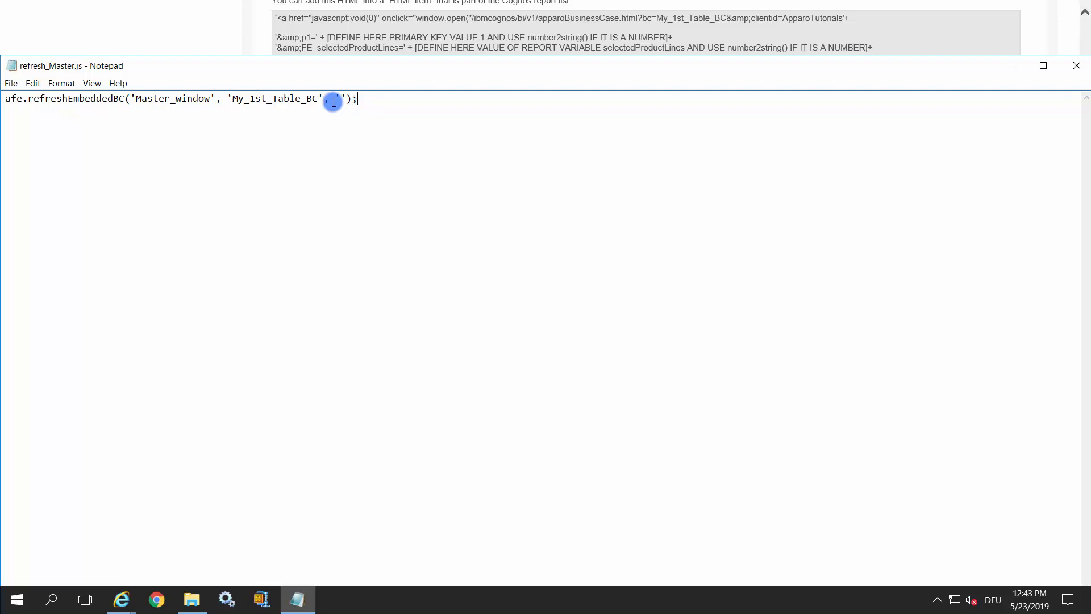
pyautogui.click(10, 85)
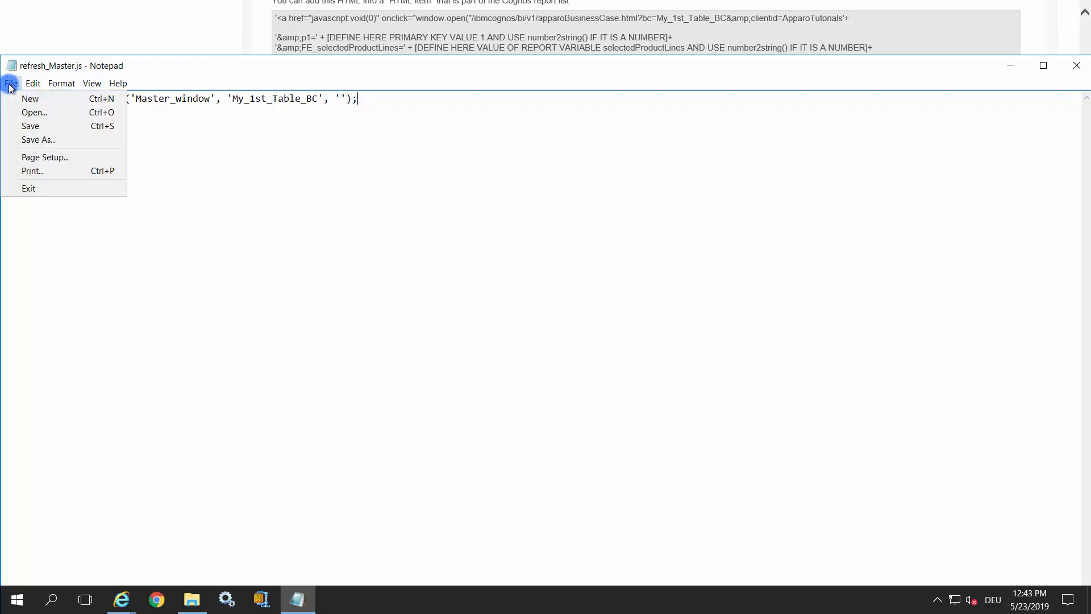
pyautogui.click(26, 126)
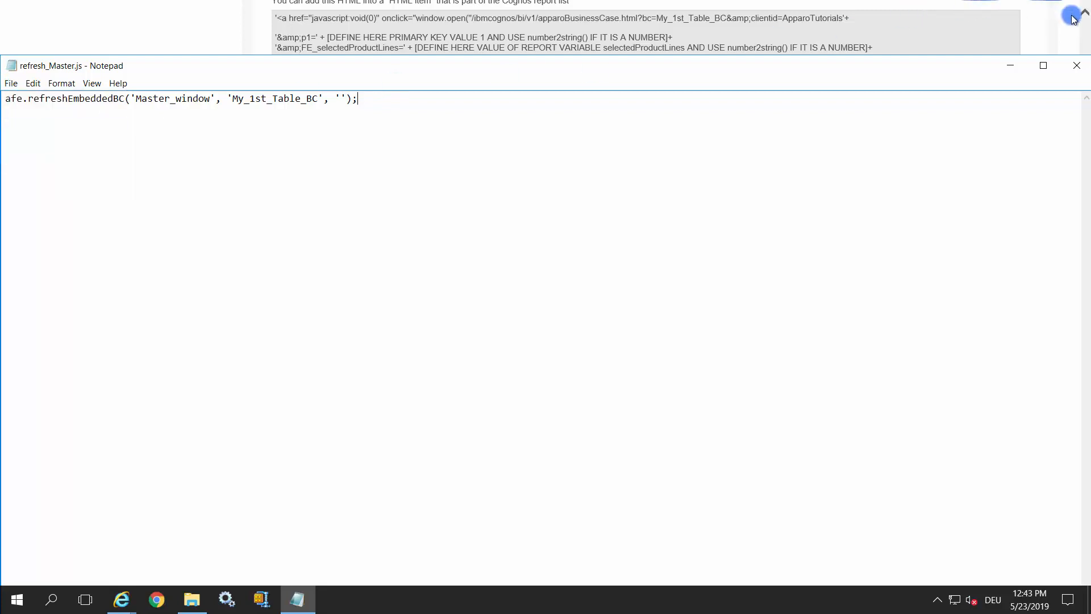
pyautogui.click(1075, 65)
# Open the My_1st_Single_BC Business Case in Apparo Designer and enable its Post row update execution feature
pyautogui.click(1041, 130)
pyautogui.scroll(10, 639, 125)
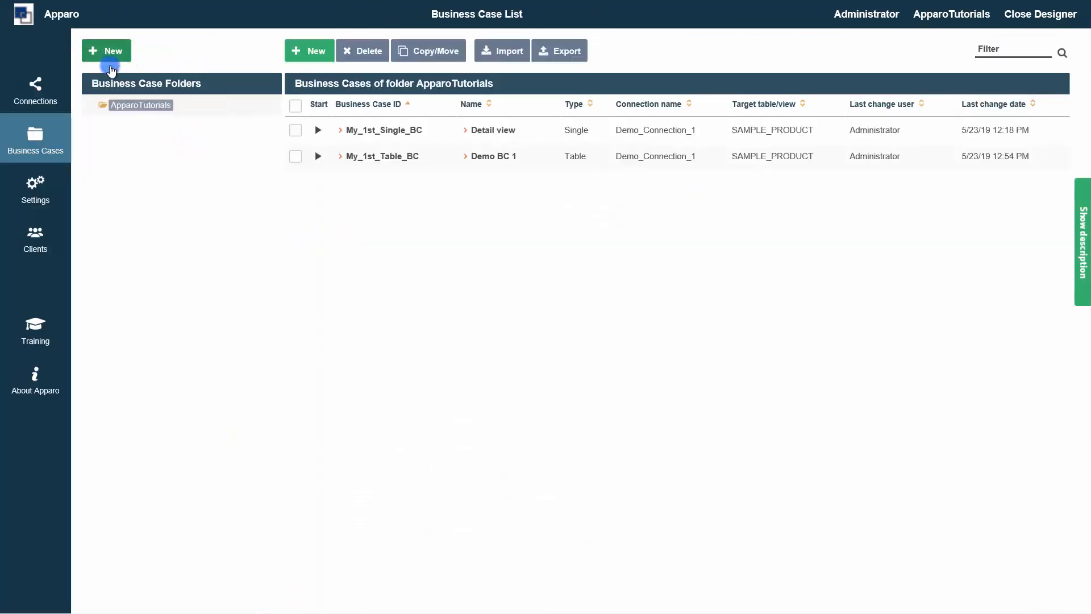
pyautogui.click(379, 132)
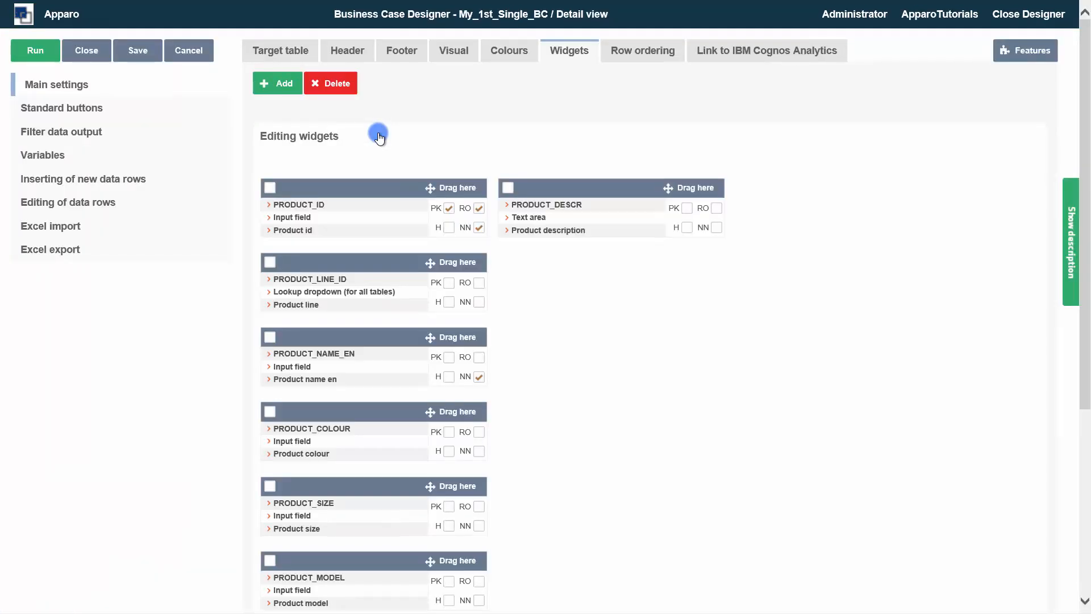
pyautogui.click(1015, 62)
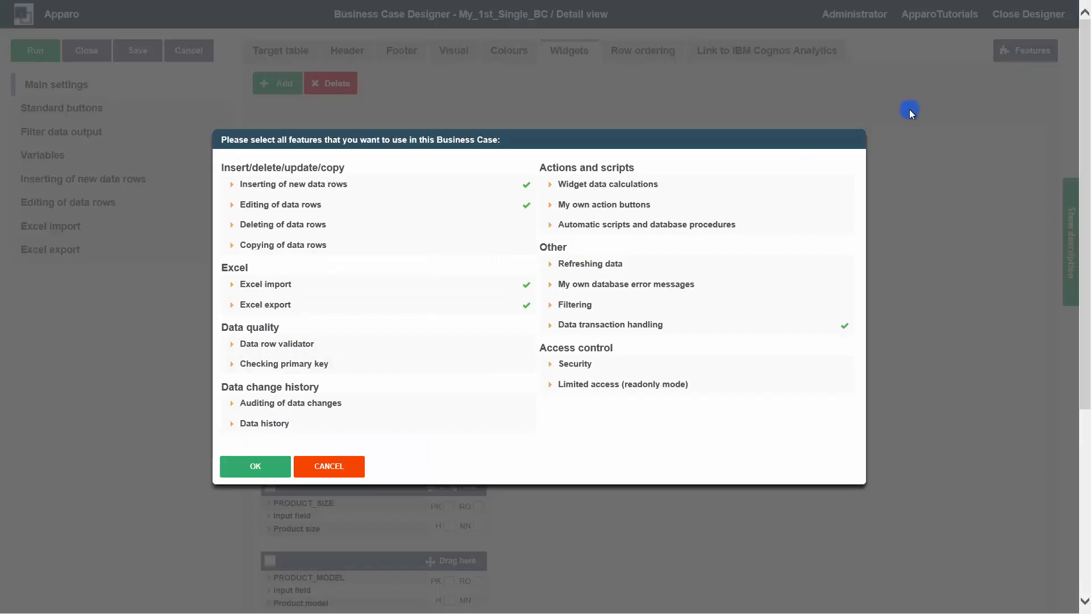
pyautogui.click(673, 225)
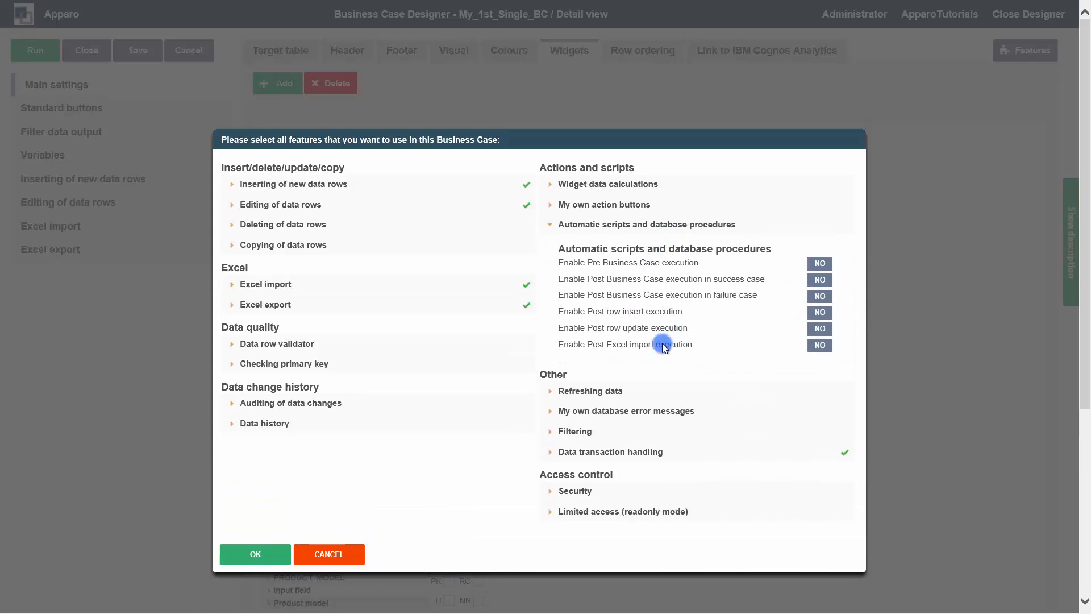
pyautogui.click(813, 328)
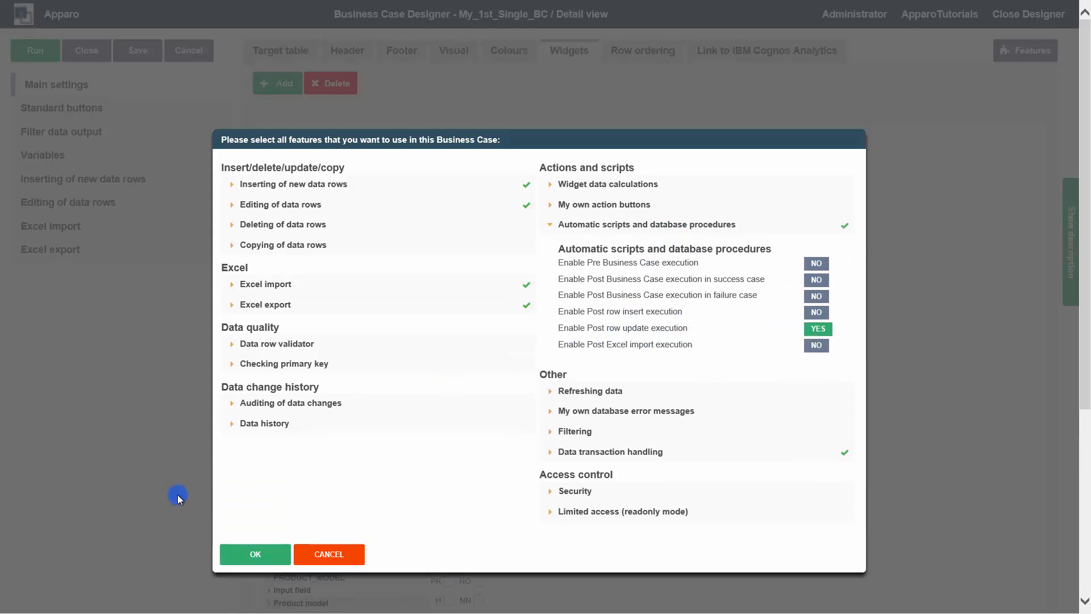
pyautogui.click(238, 555)
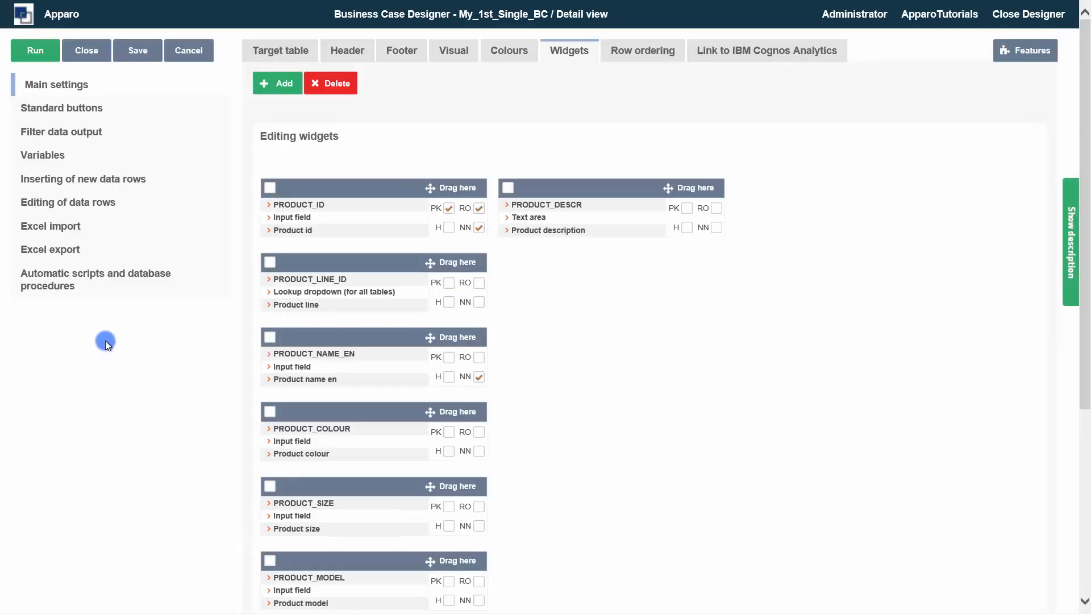
# Set refresh_Master.js as the server script for post update execution and save the Business Case
pyautogui.click(95, 284)
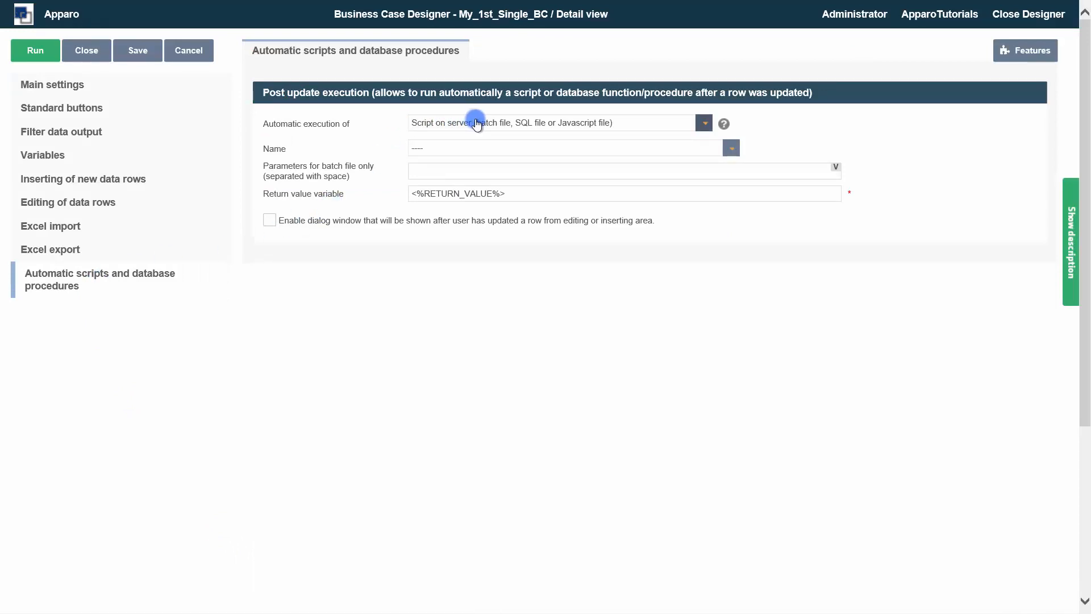
pyautogui.click(730, 149)
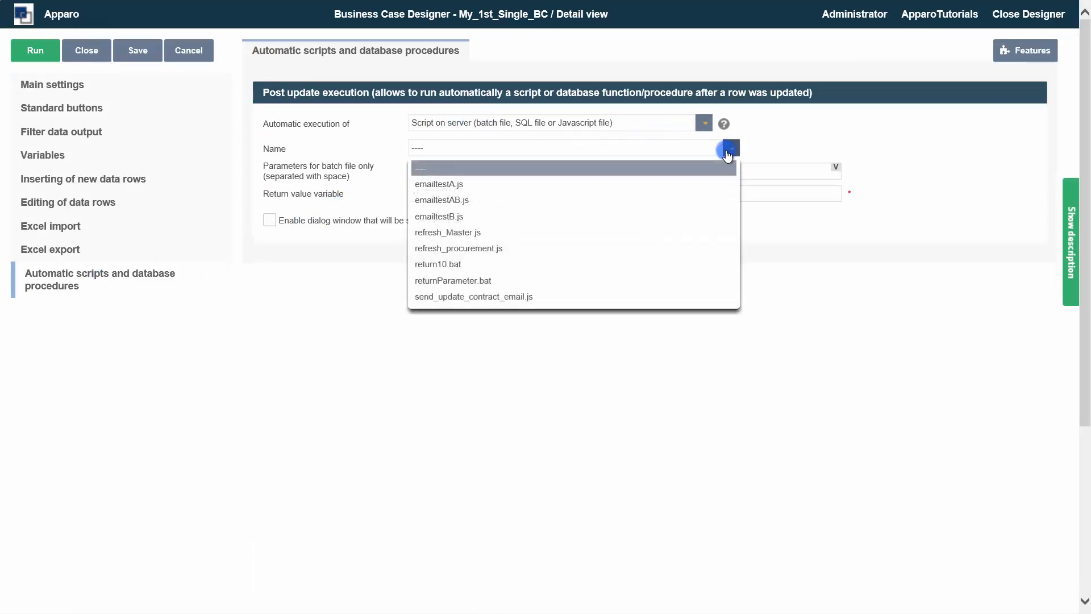
pyautogui.click(485, 232)
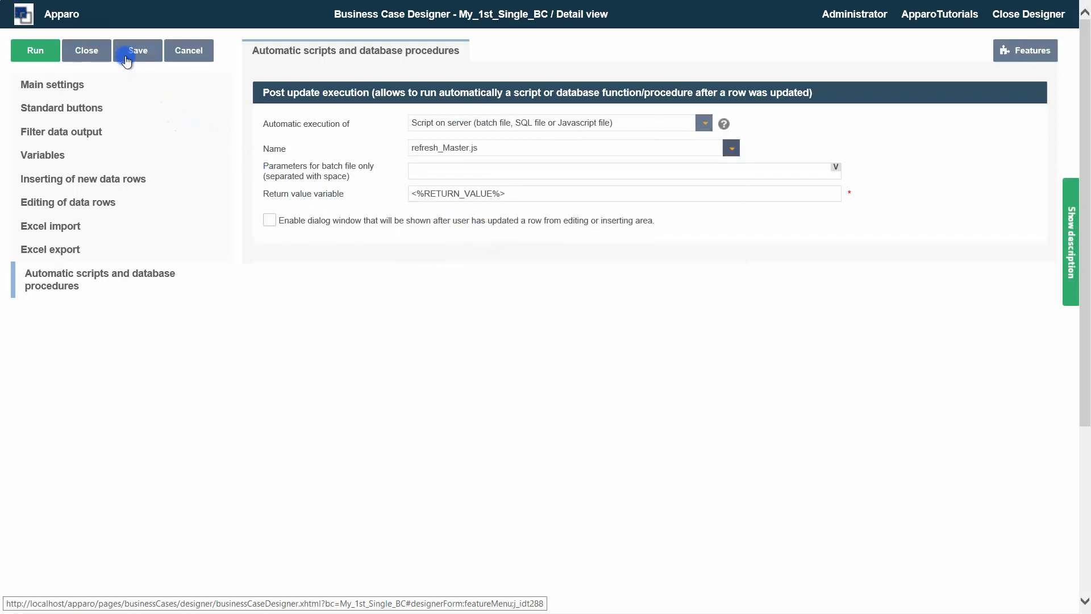
pyautogui.click(122, 48)
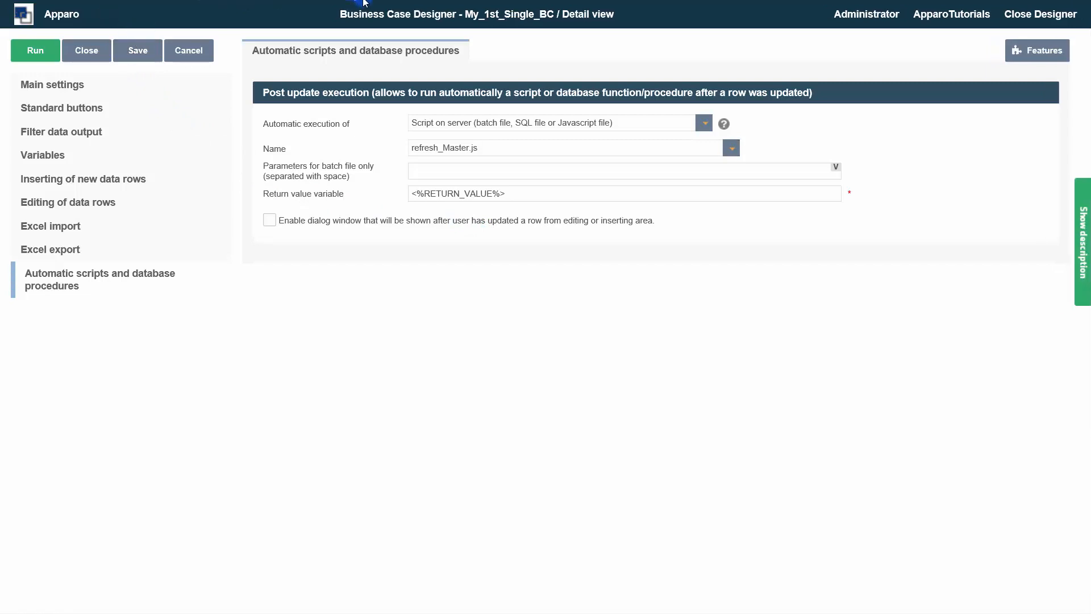
# Switch to the Embedded Master Detail Apps report in Cognos, edit it, and set the iframe name in the upper HTML item's expression to Master_window
pyautogui.click(380, 18)
pyautogui.click(400, 17)
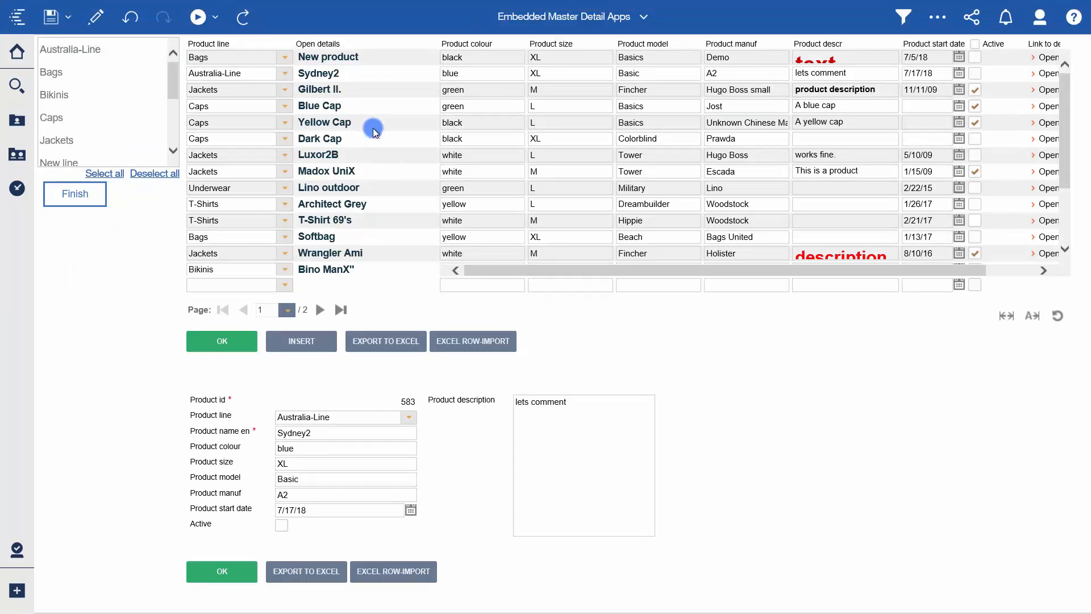
pyautogui.click(110, 21)
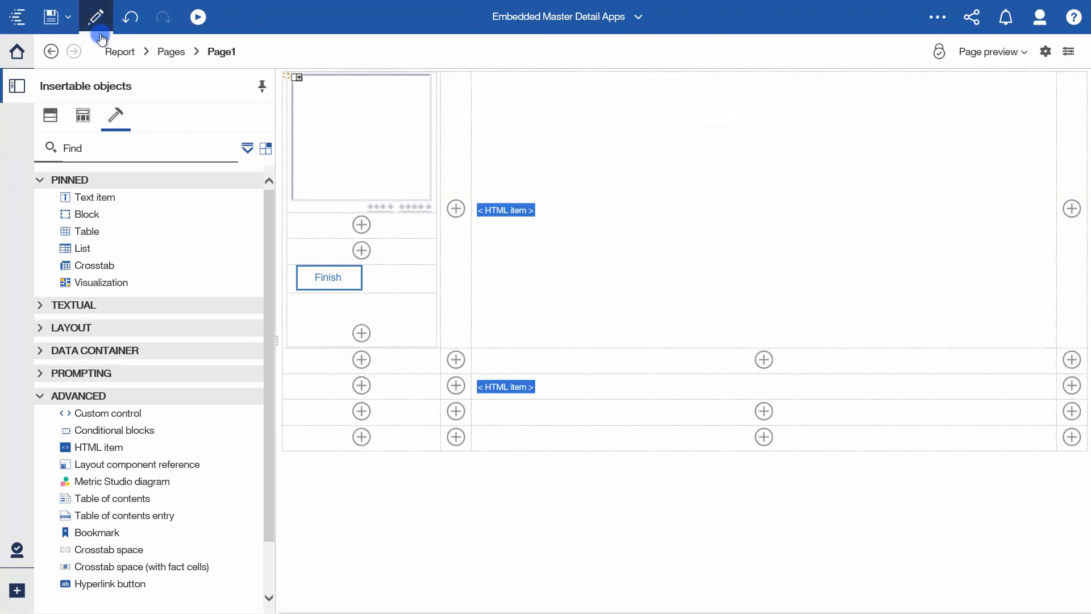
pyautogui.click(482, 209)
pyautogui.doubleClick(486, 209)
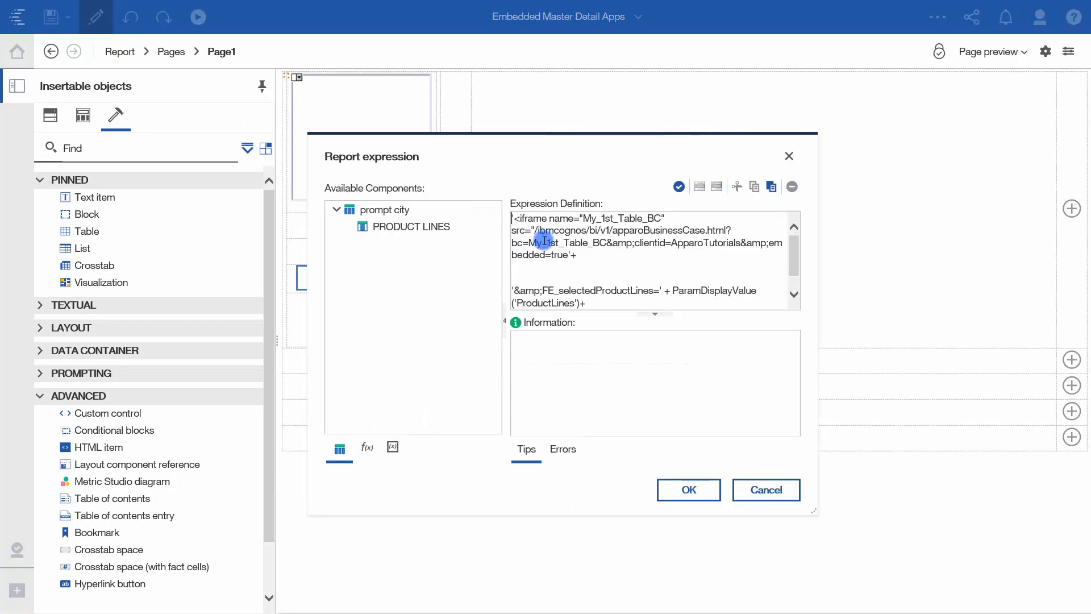
pyautogui.moveTo(584, 220); pyautogui.dragTo(656, 221)
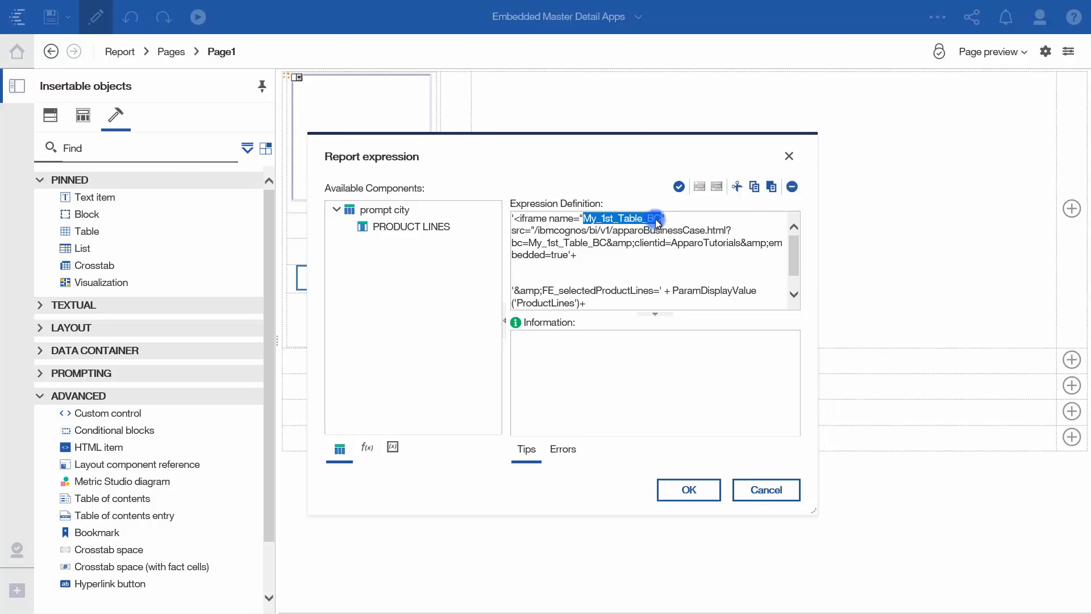
pyautogui.write('Master')
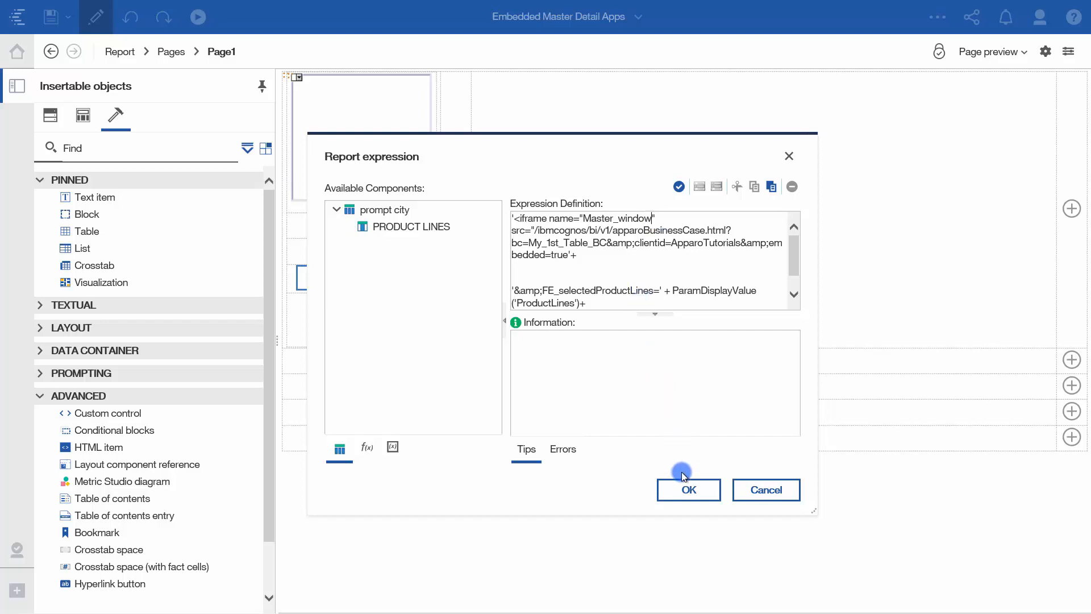
pyautogui.click(684, 490)
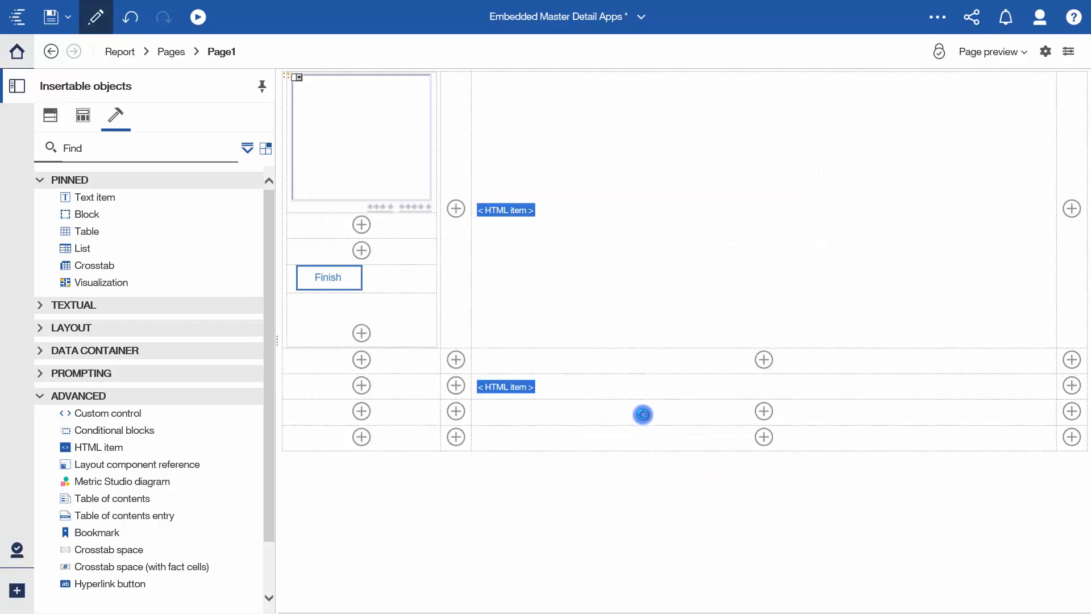
# Display the report output, open Sydney2's details, replace its product description with "finally it works", and save the row
pyautogui.click(96, 22)
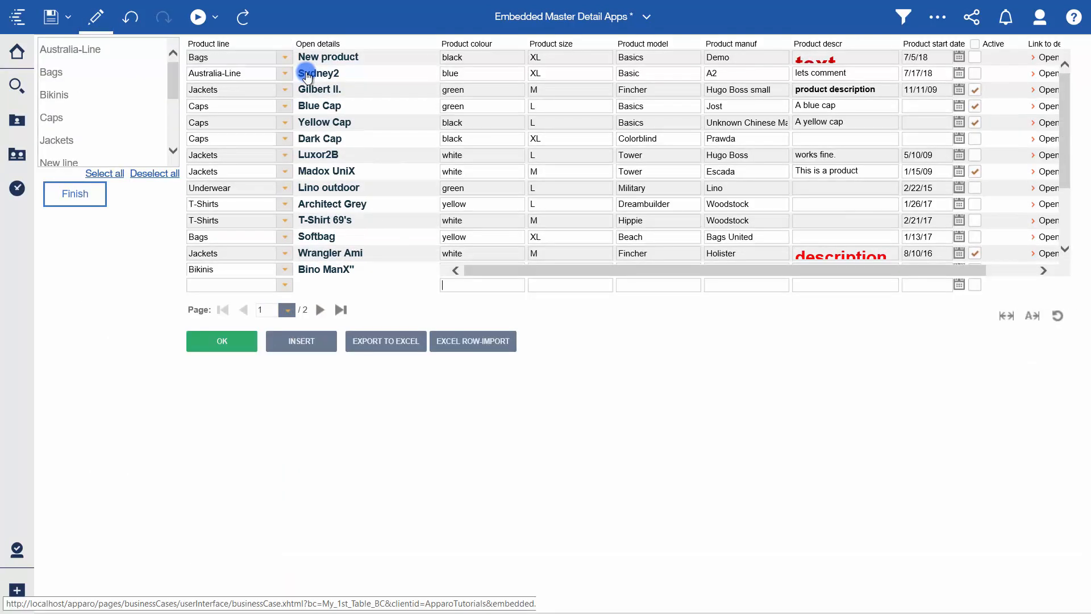
pyautogui.click(306, 74)
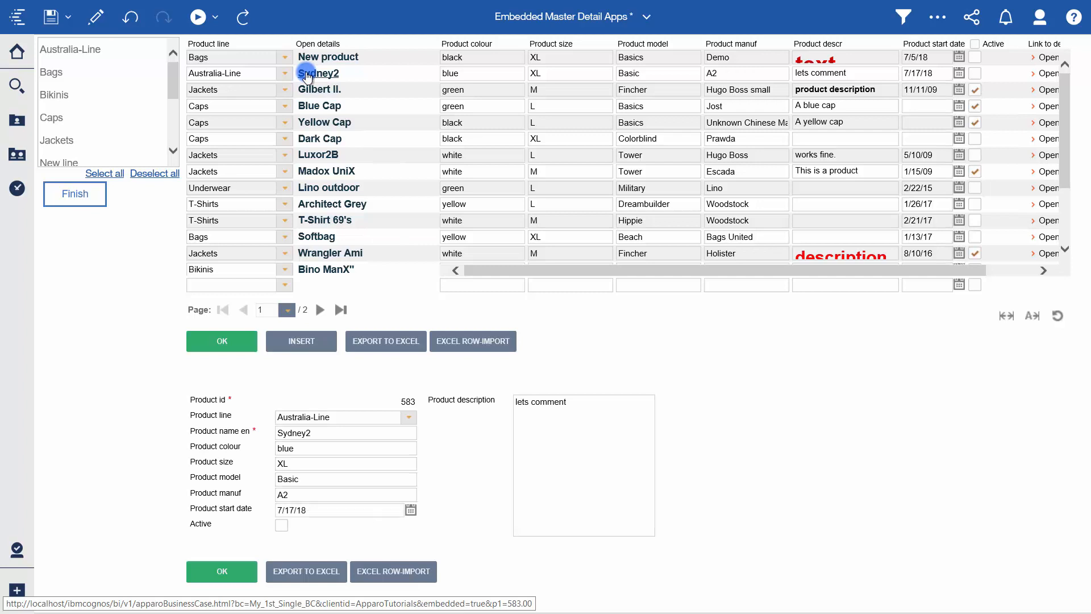
pyautogui.moveTo(579, 402); pyautogui.dragTo(482, 400)
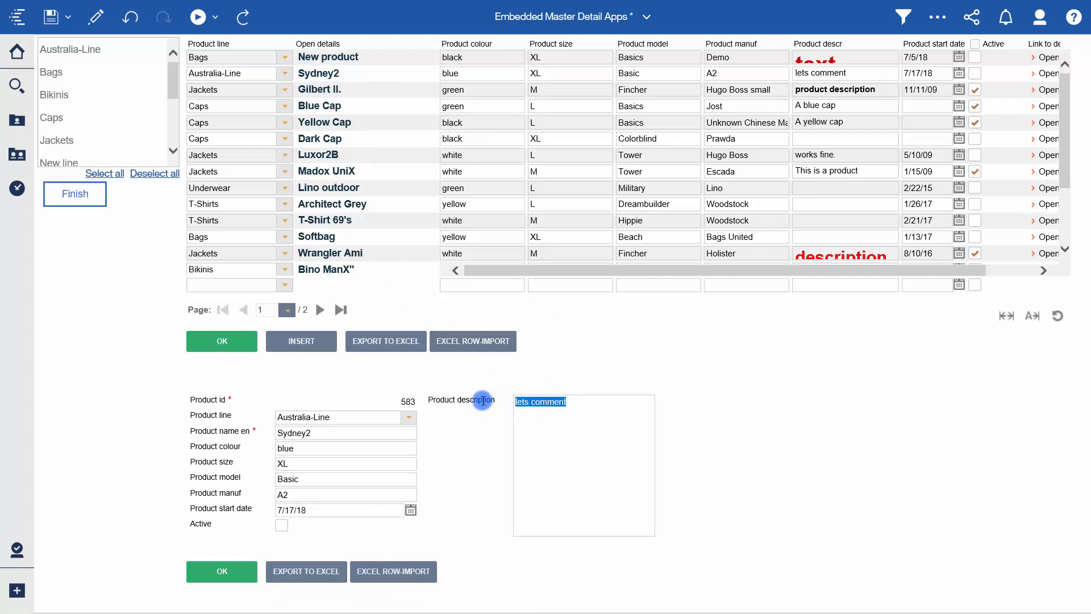
pyautogui.write('finally it works')
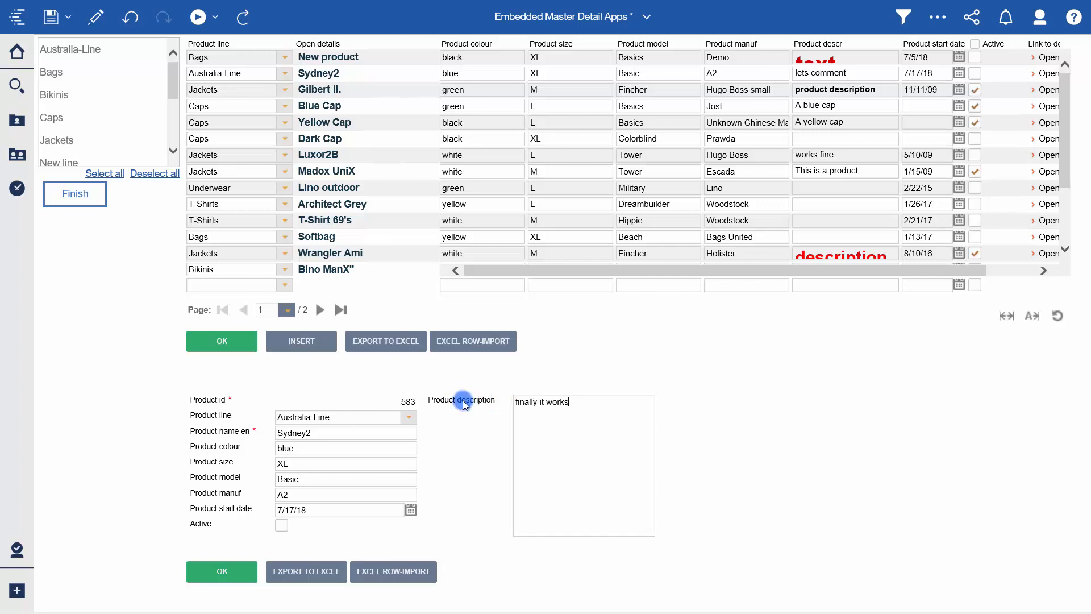
pyautogui.click(233, 575)
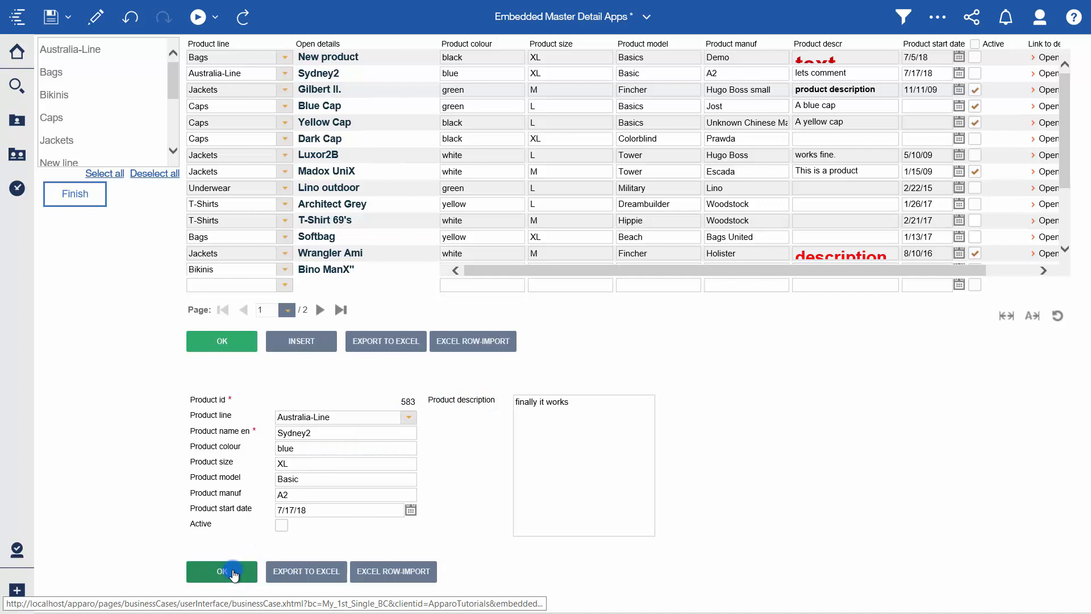